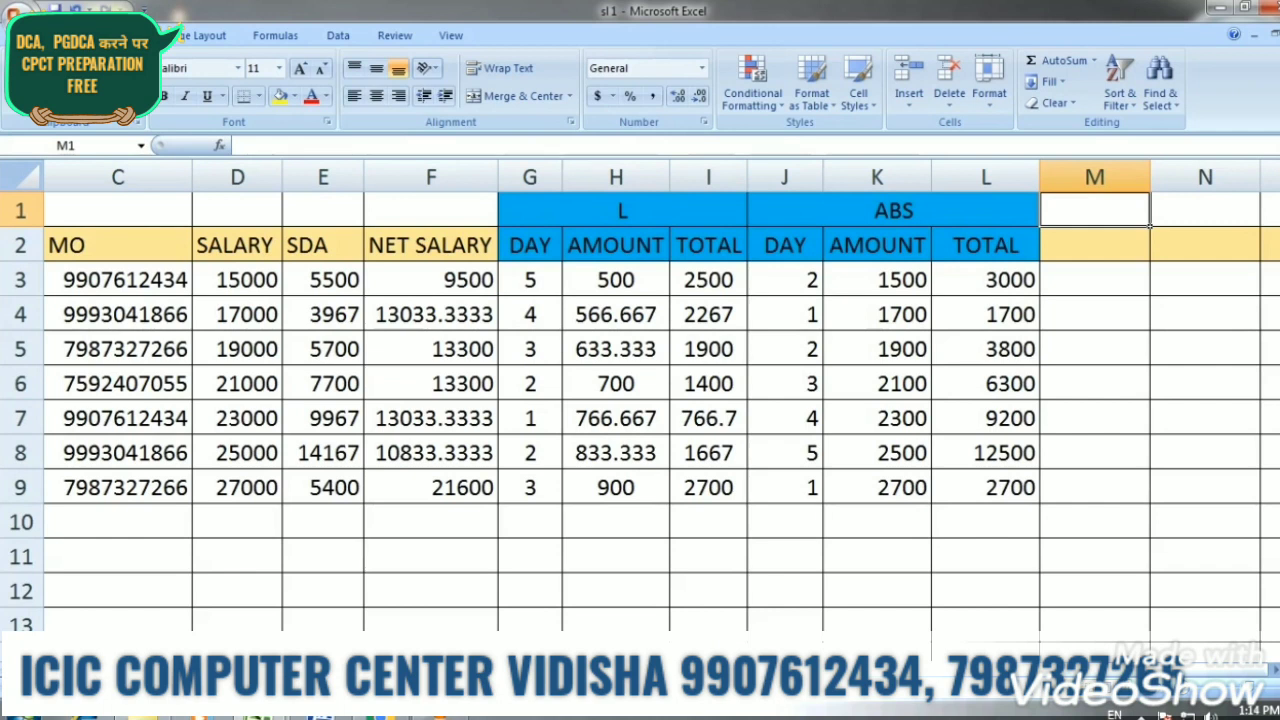
Enter the heading SALARY in M1 and the subheading 1 H in M2
text(SA)
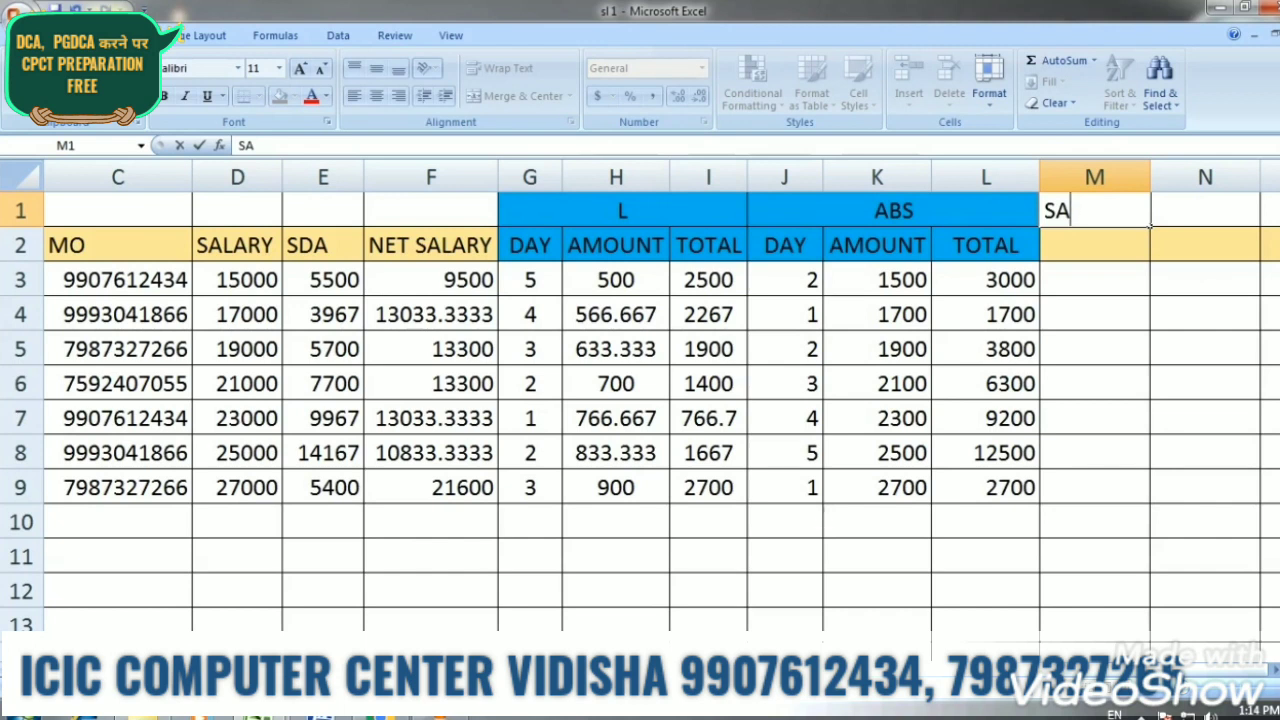
text(LARY)
key(Return)
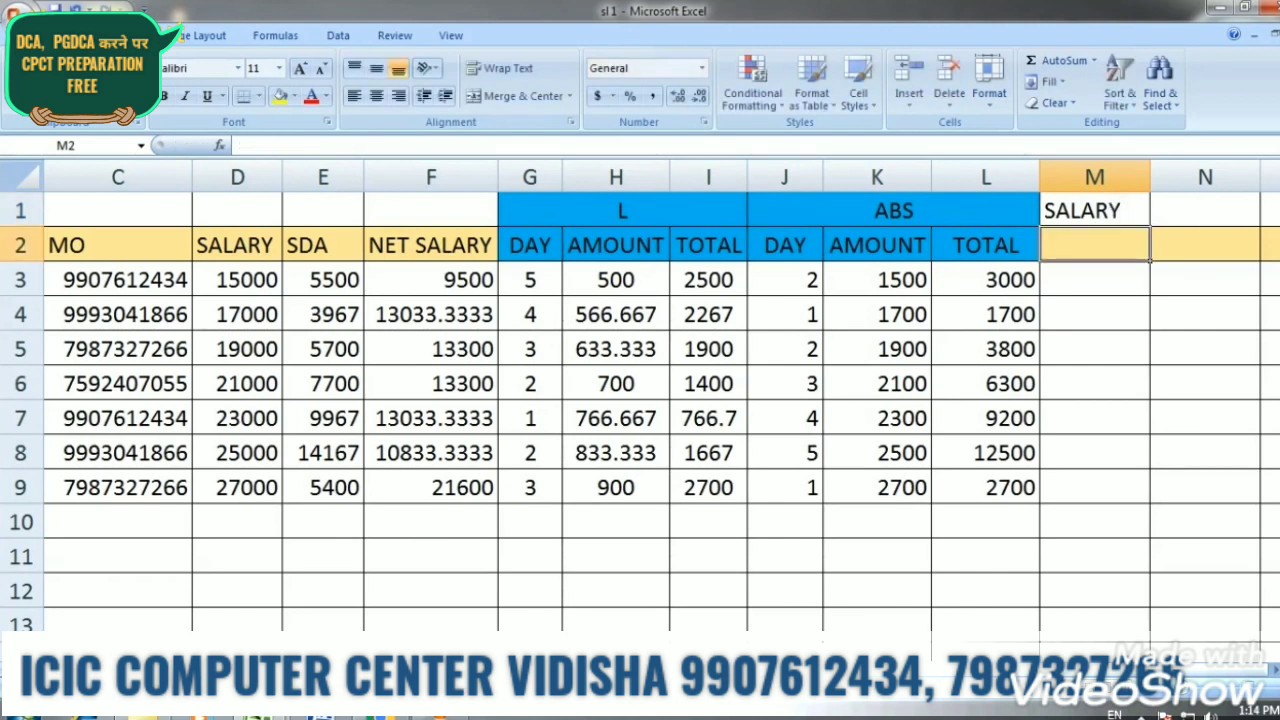
text(1 H)
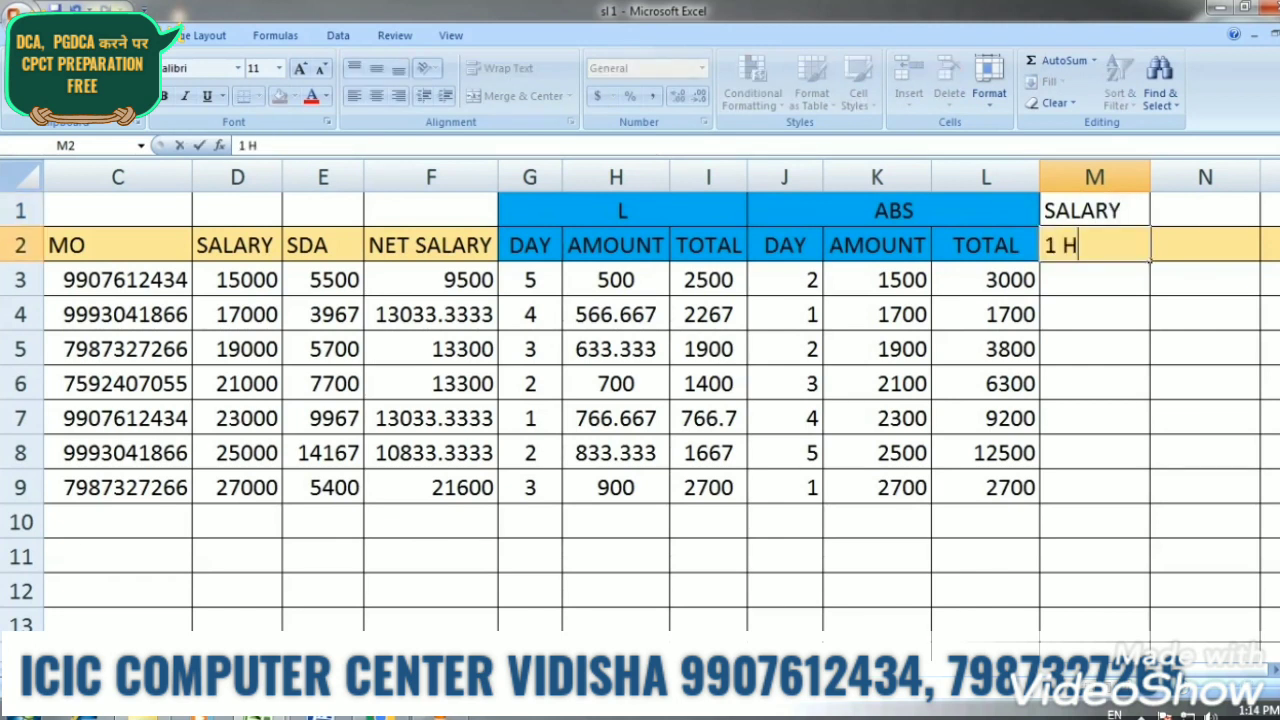
key(Return)
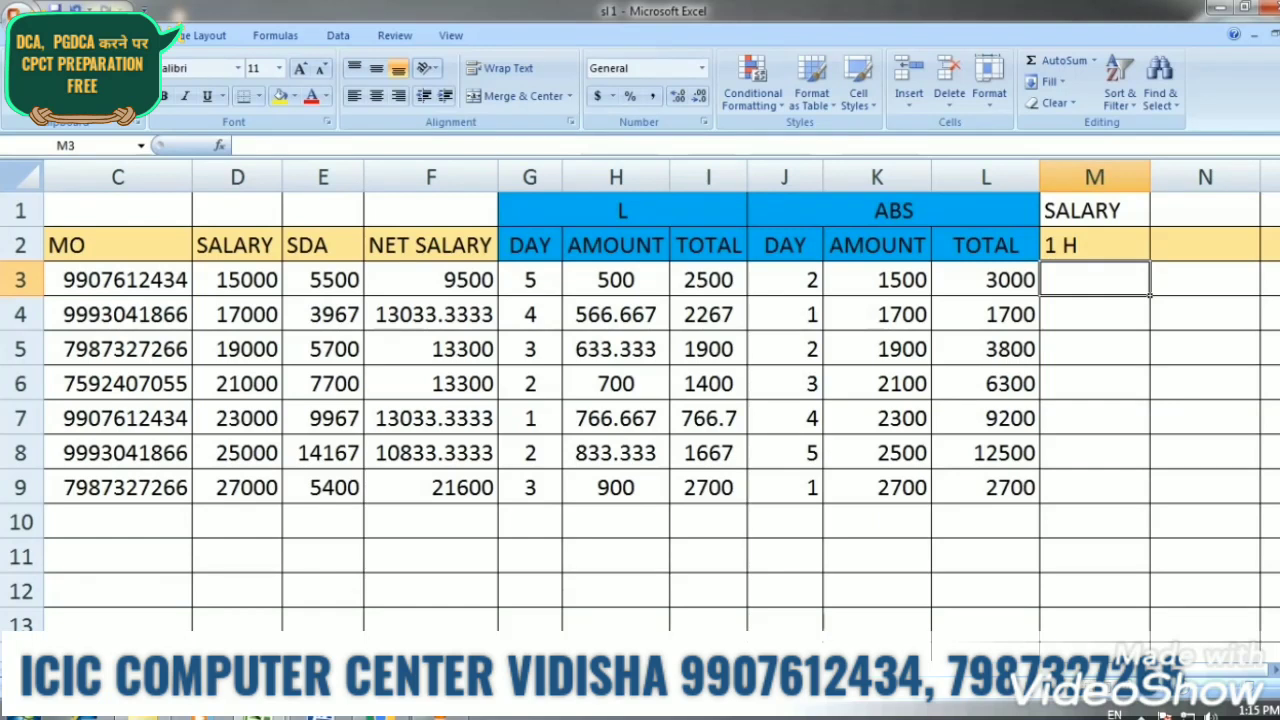
Insert a narrow column M before the new SALARY column and enter the heading WORK H in M2
right_click(1072, 177)
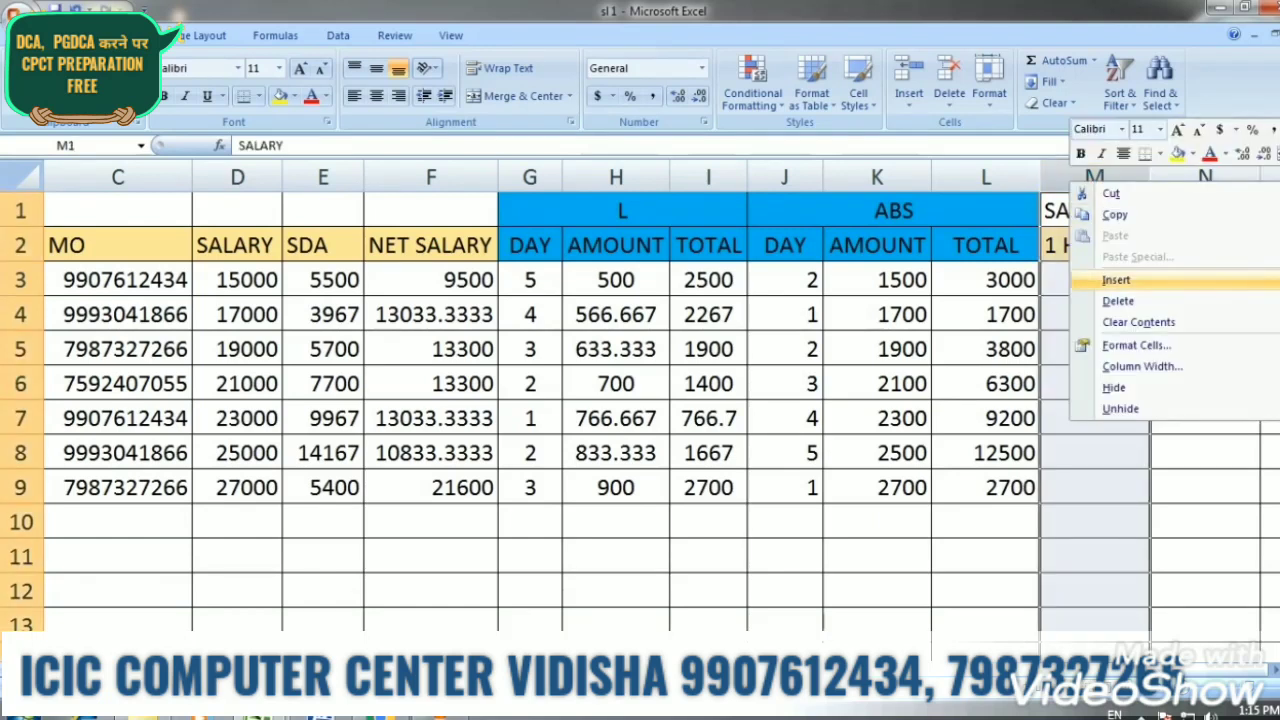
click(1116, 280)
drag(1150, 190, 1109, 177)
click(1074, 245)
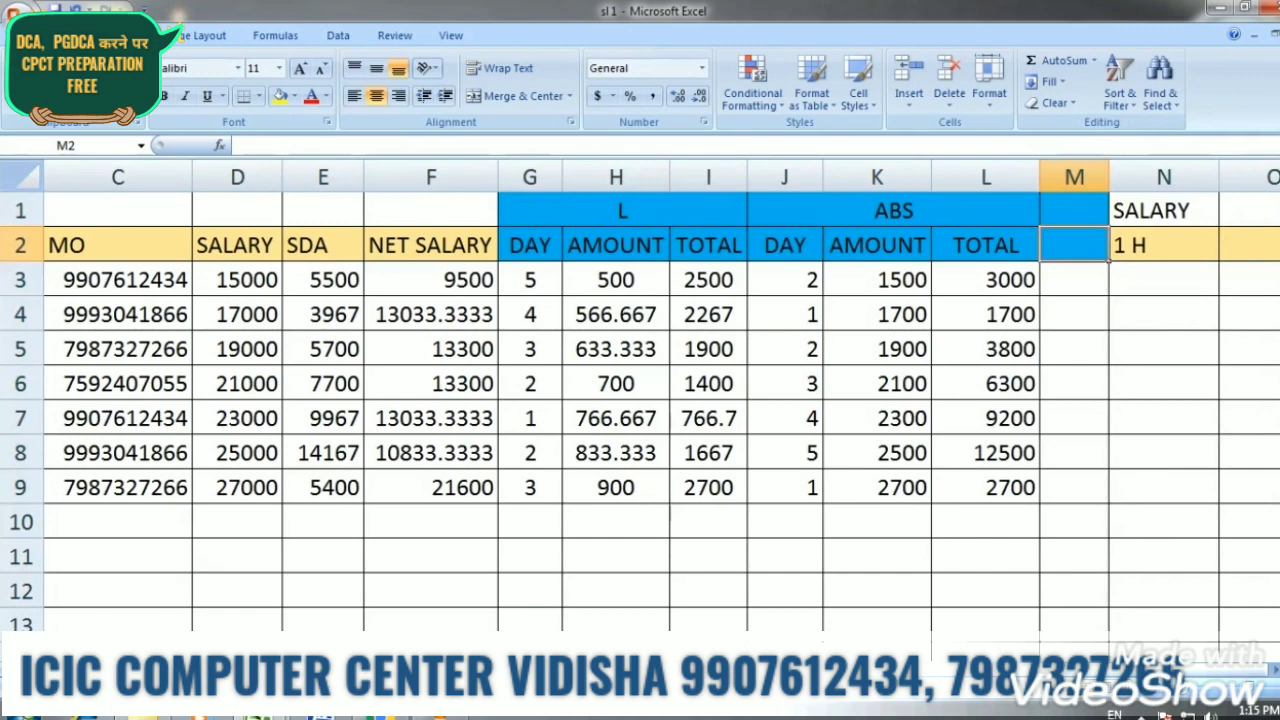
text(WORK)
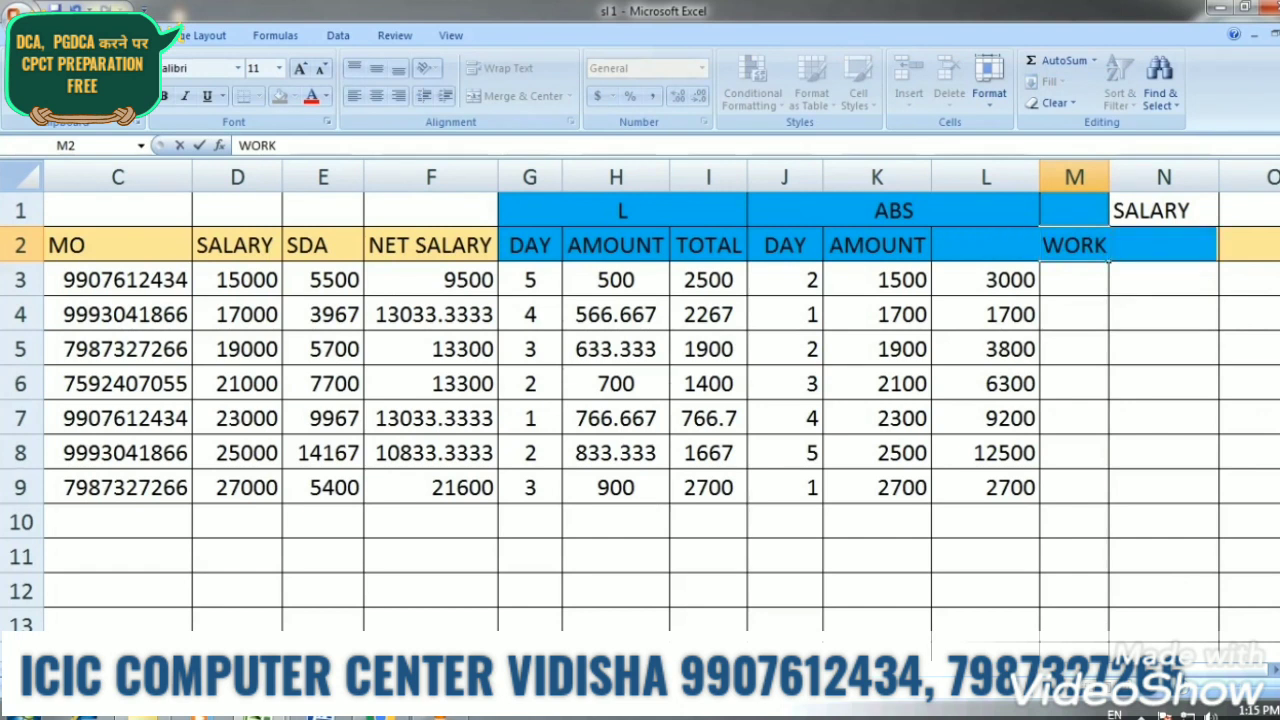
text( H)
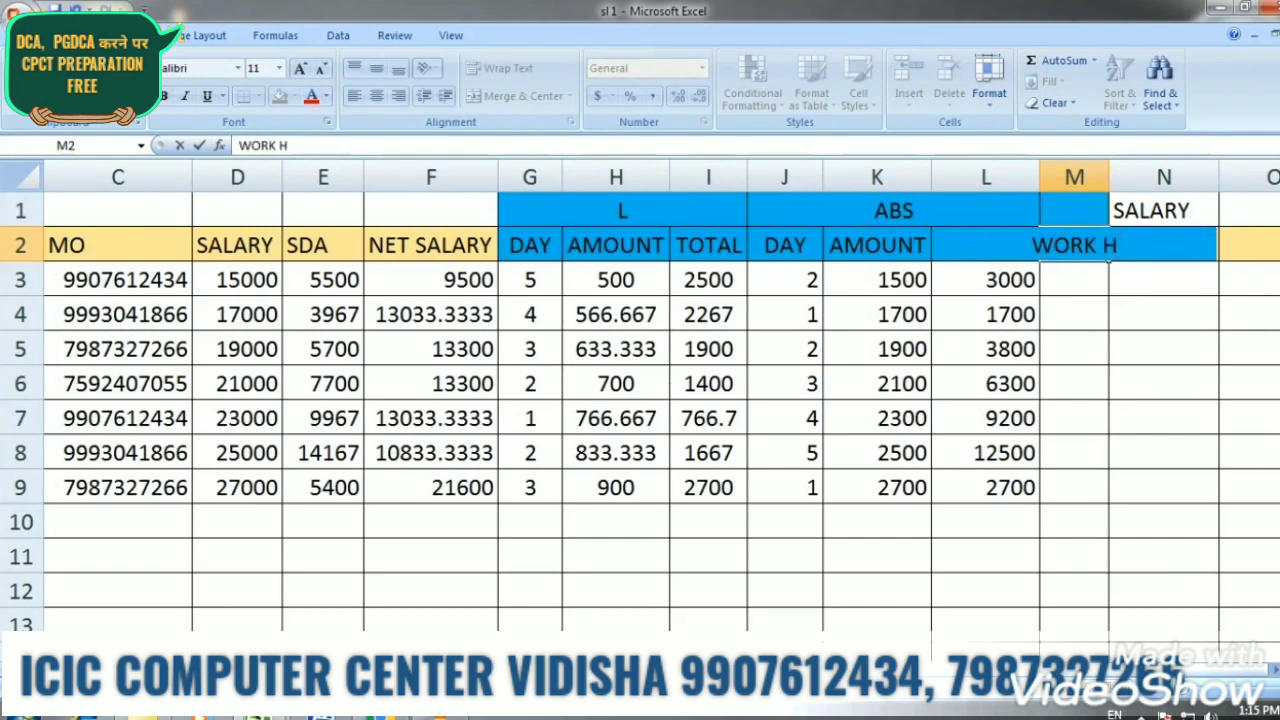
key(Return)
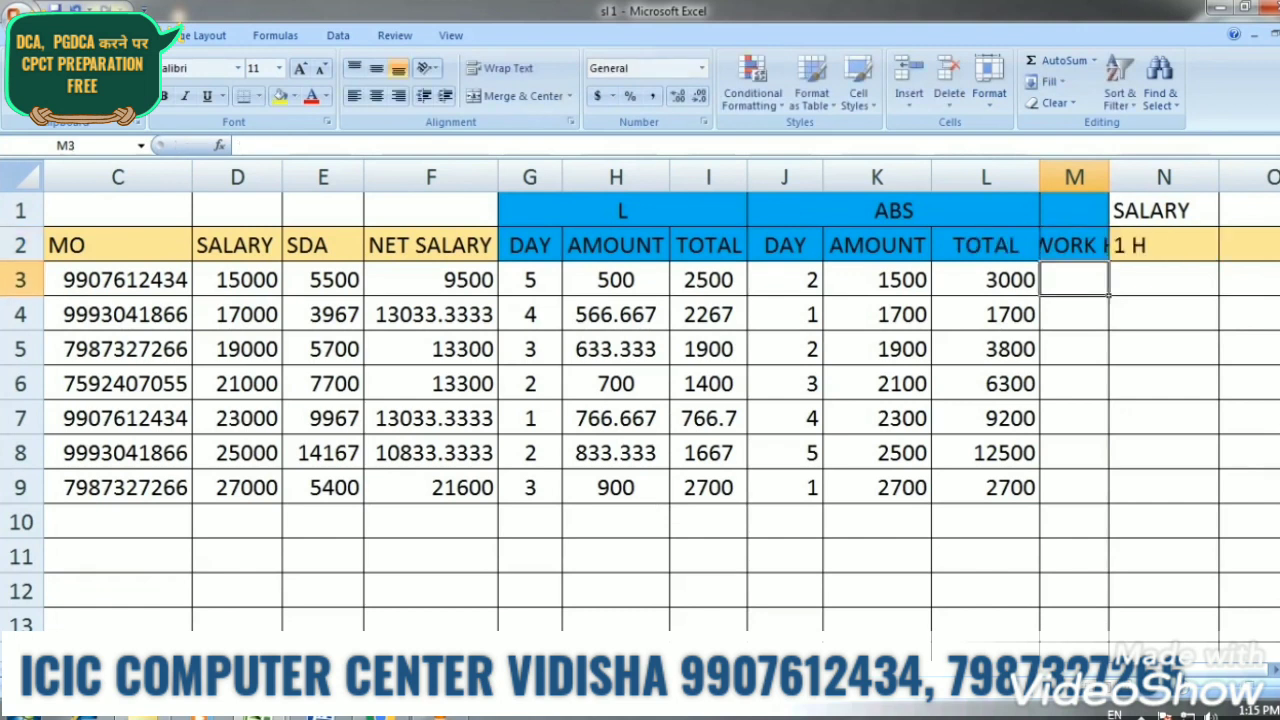
Merge and center M1:M2 and wrap the WORK H heading text
key(Up)
key(shift+Up)
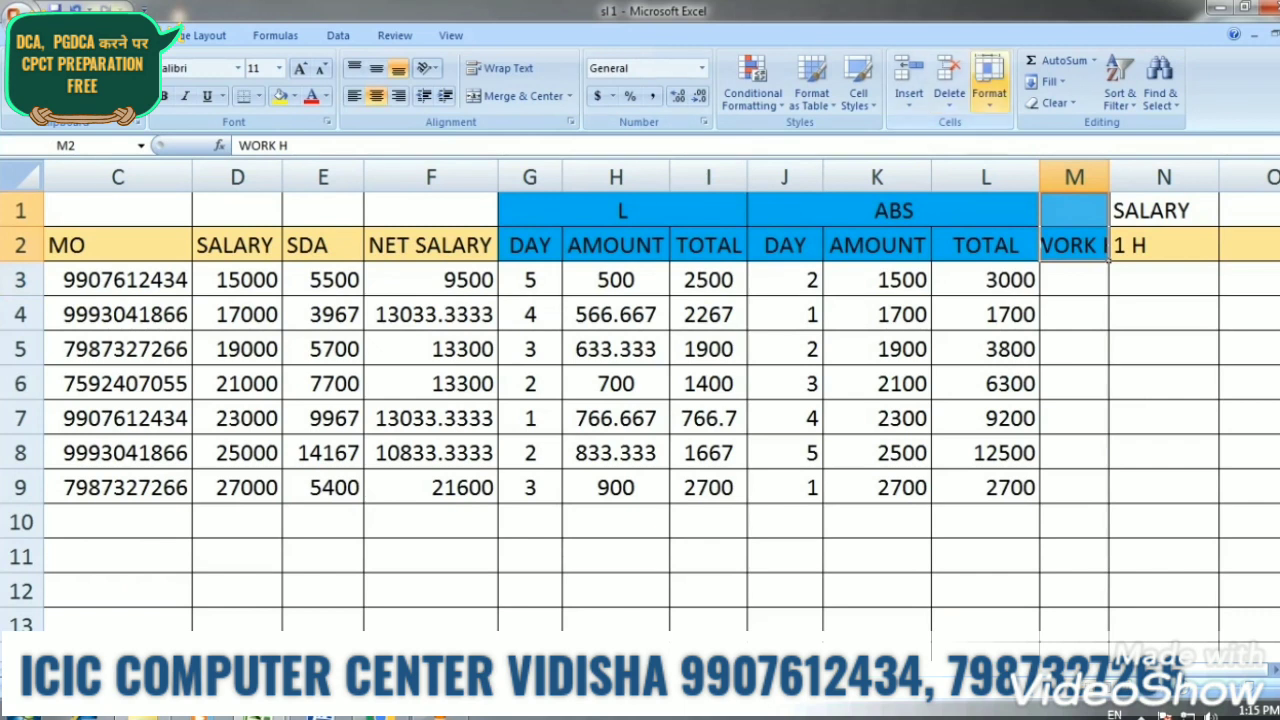
click(520, 96)
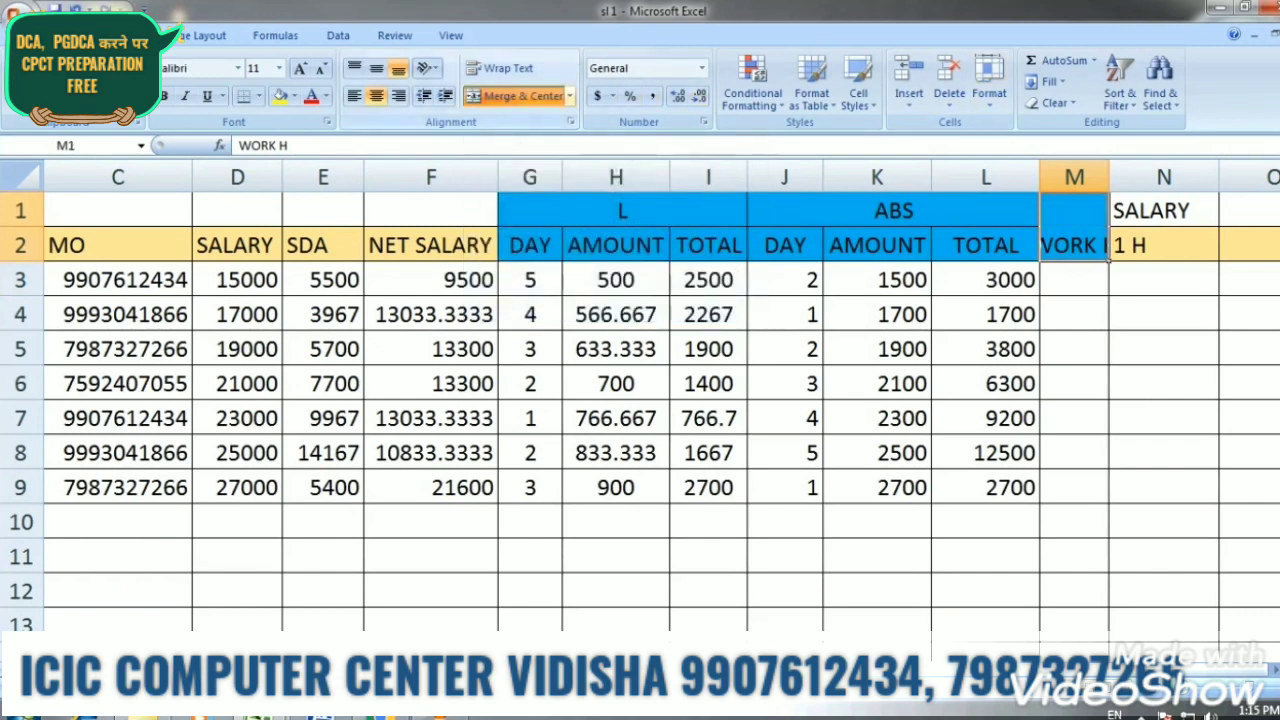
click(500, 68)
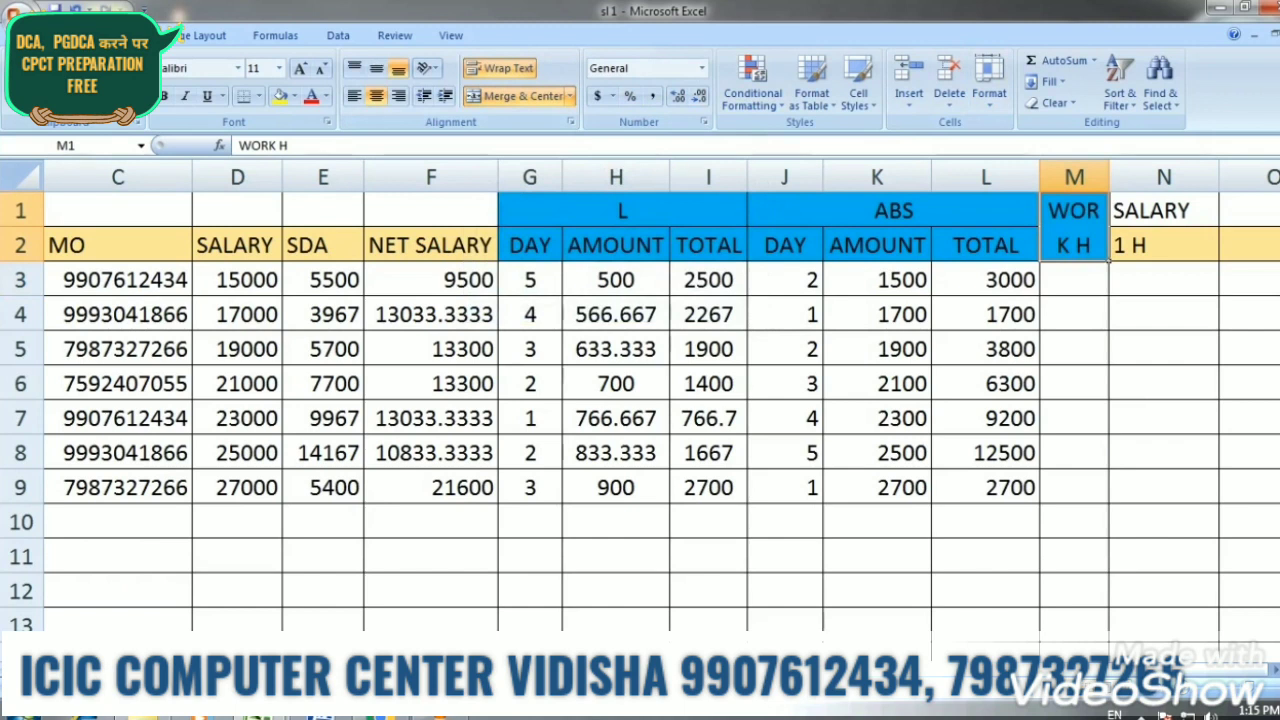
Set the font size of the merged WORK H heading to 10
click(255, 68)
text(10)
key(Return)
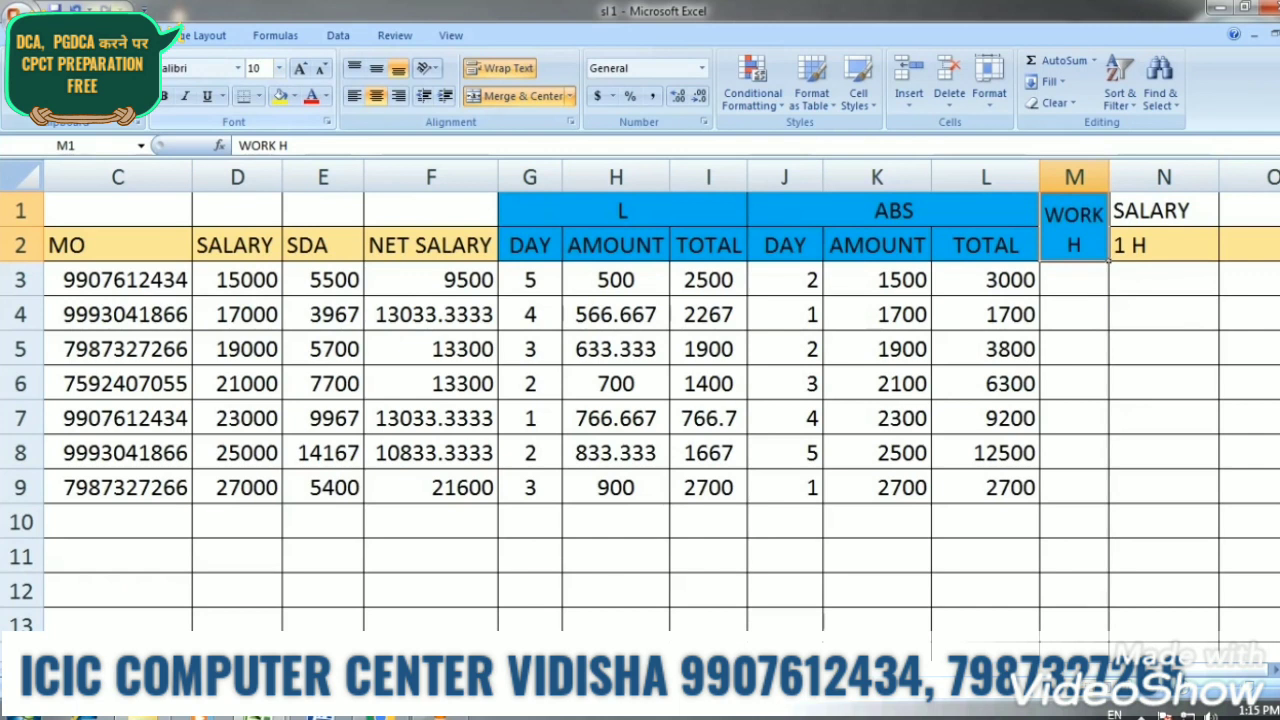
Fill in the work hours 7, 6, 8, 5, 9, 6 and 10 in M3:M9
click(1074, 280)
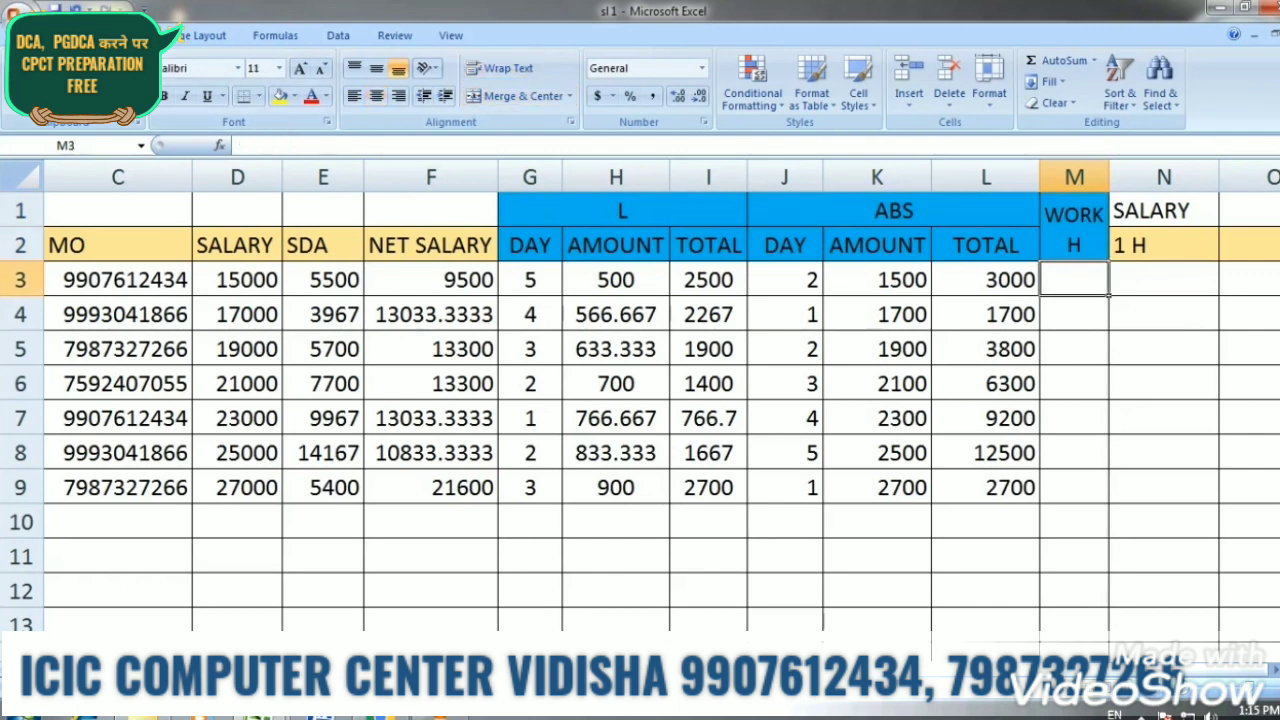
text(7)
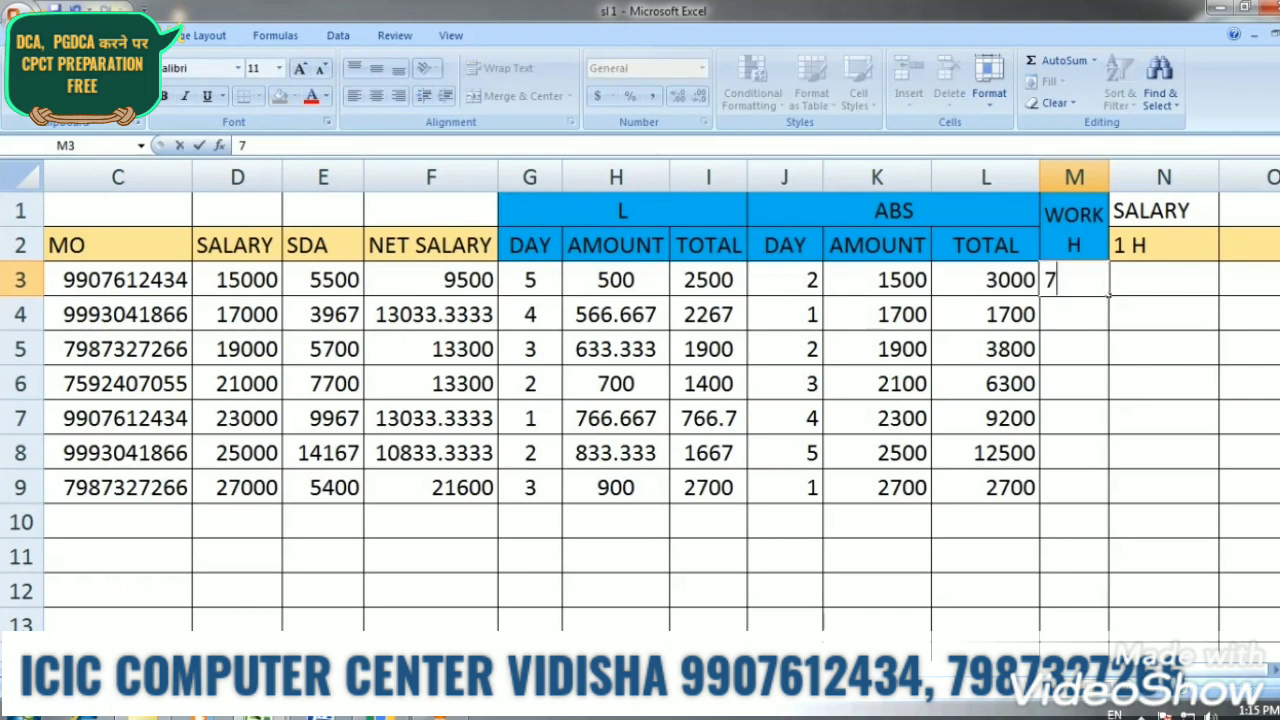
key(Return)
text(6)
key(Return)
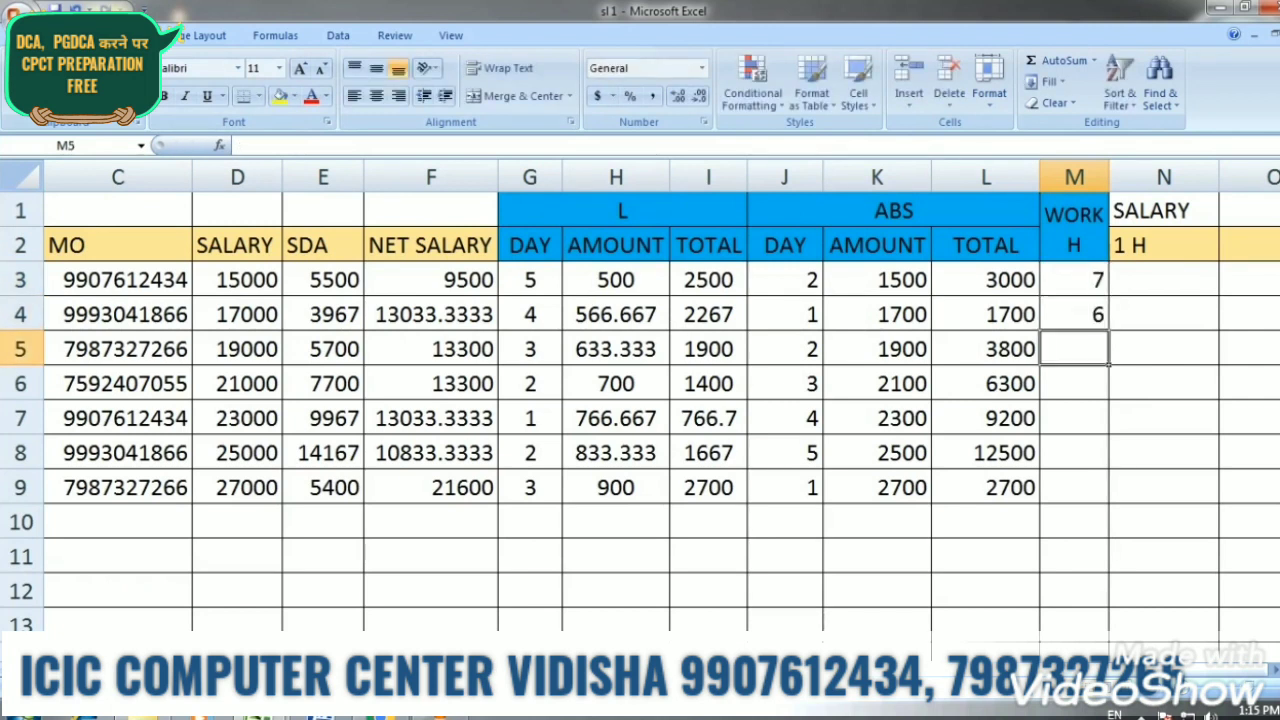
text(8)
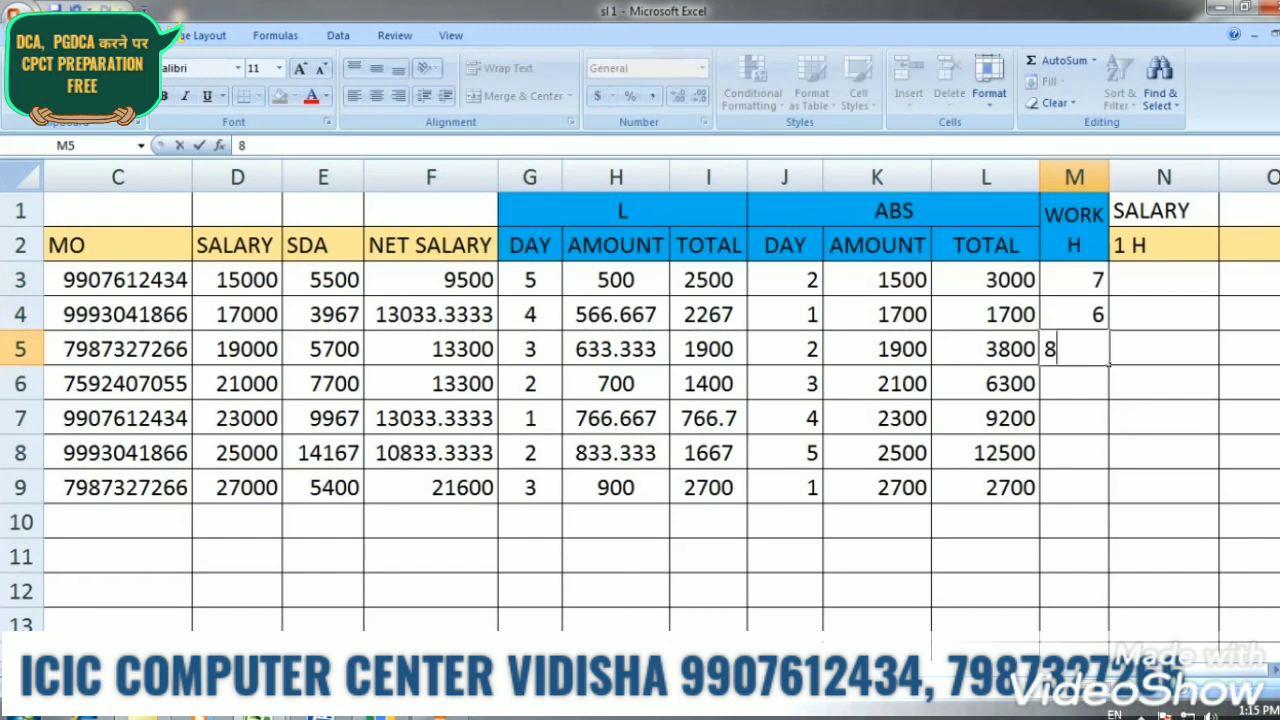
key(Return)
text(5)
key(Return)
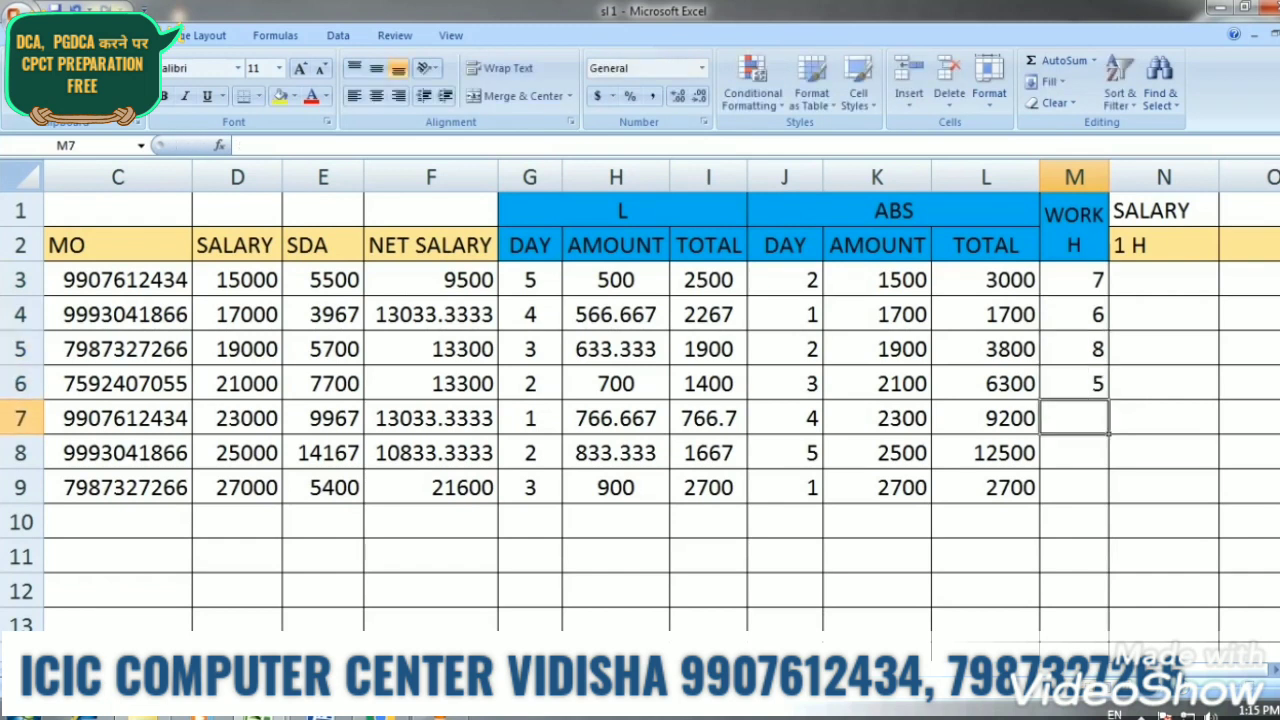
text(9)
key(Return)
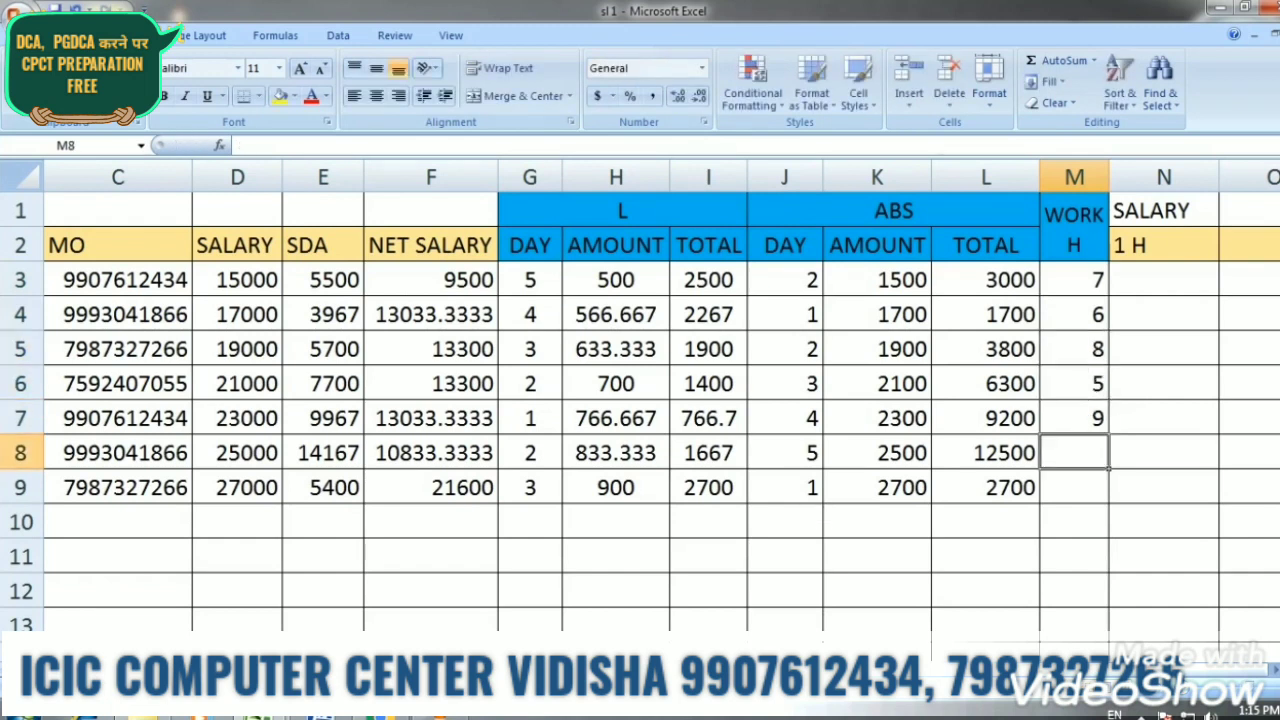
text(6)
key(Return)
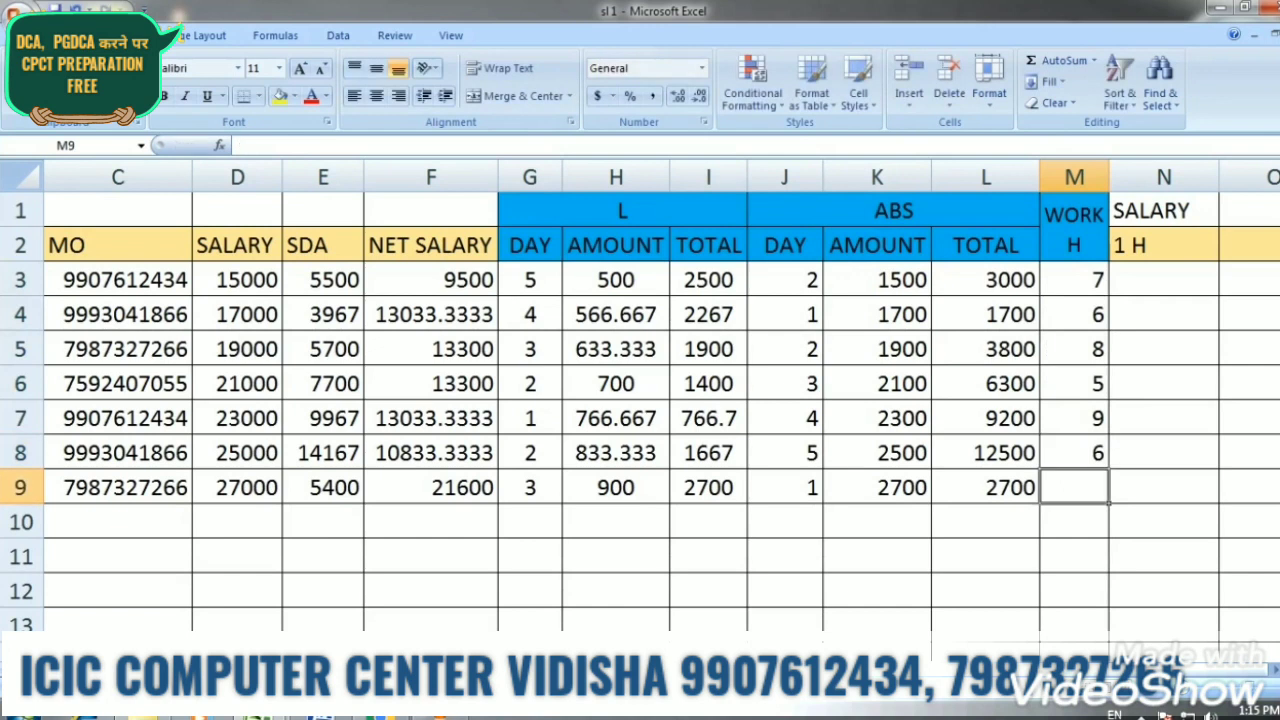
text(10)
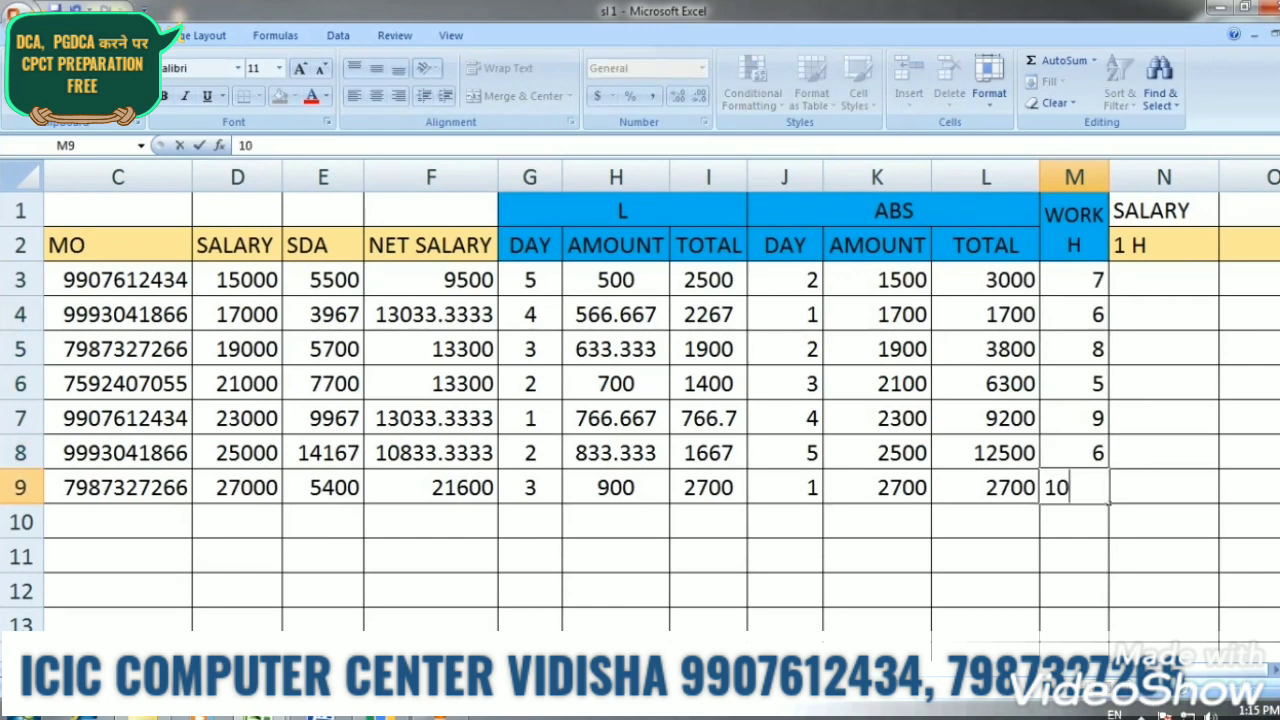
key(Return)
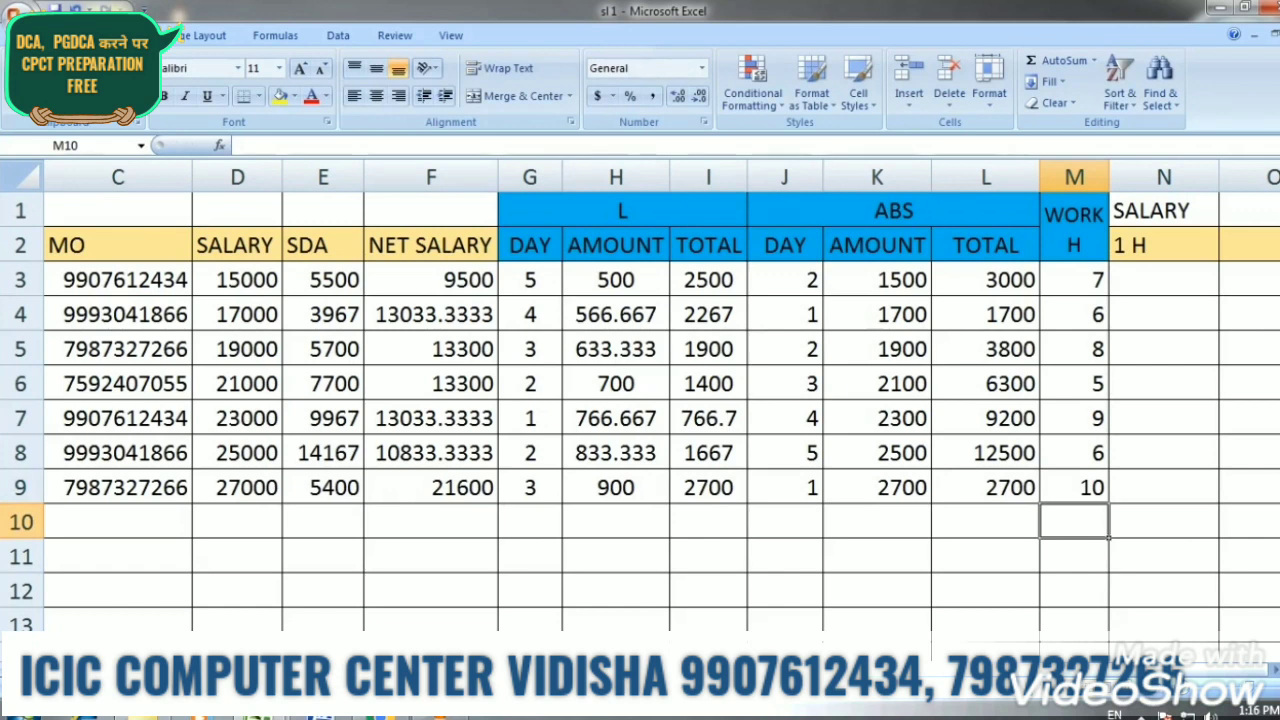
Calculate the hourly salary in N3 with =H3/M3 and fill the formula down through N9
click(1164, 280)
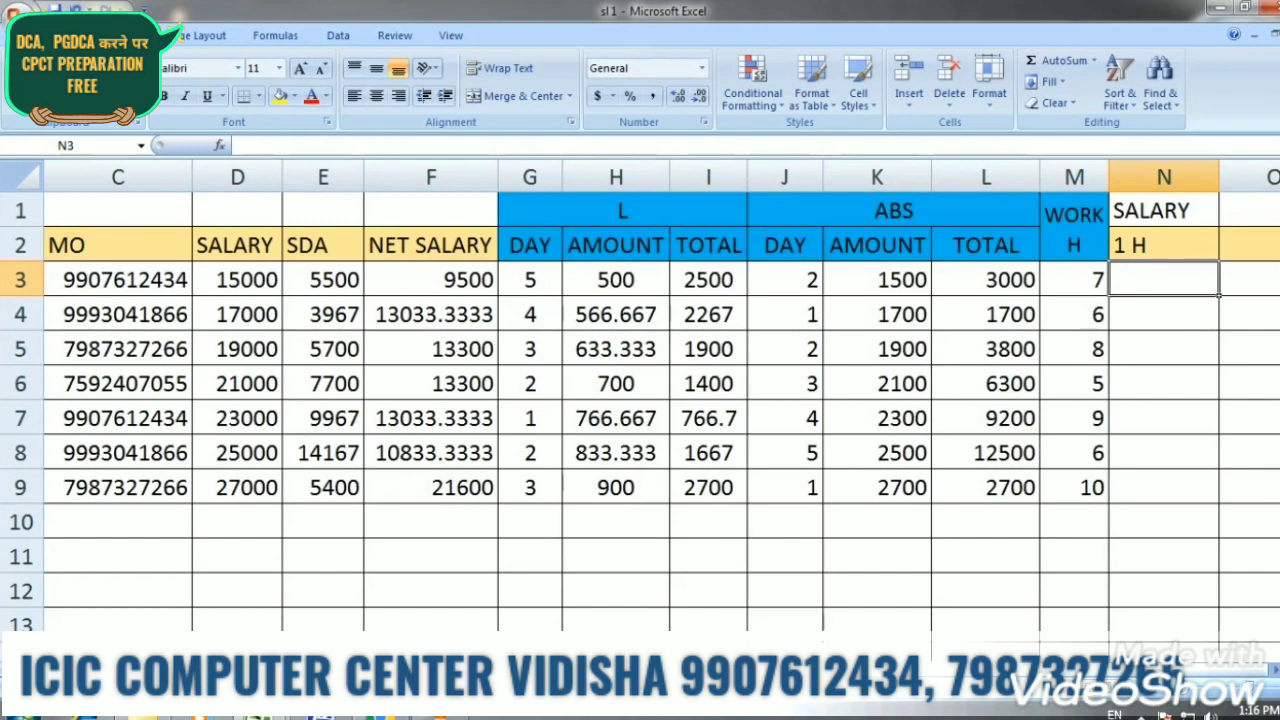
text(=)
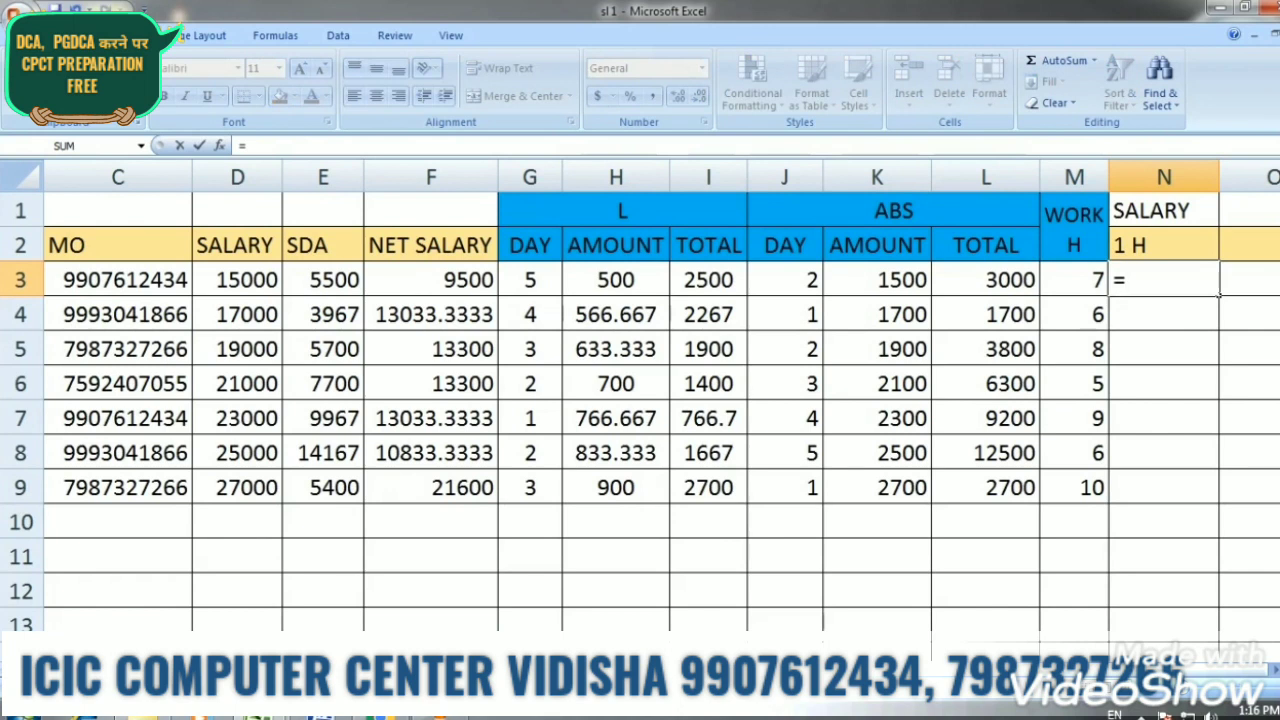
click(616, 280)
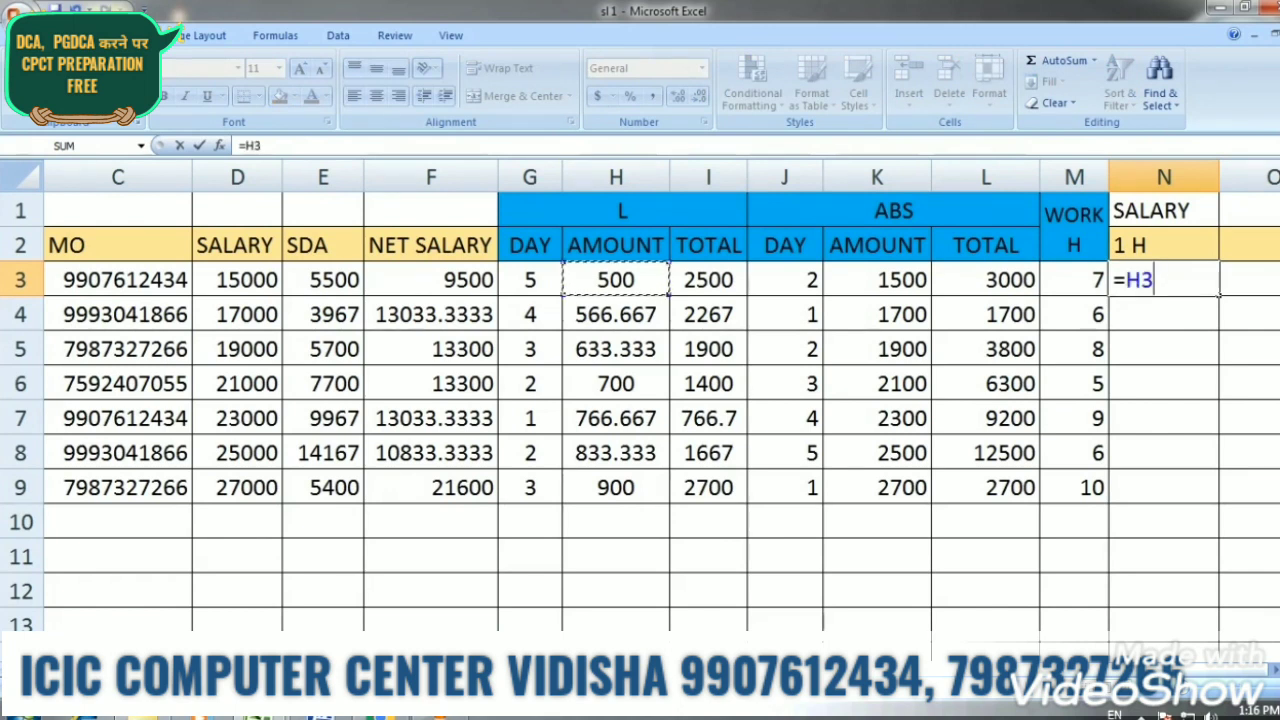
text(/)
click(1074, 280)
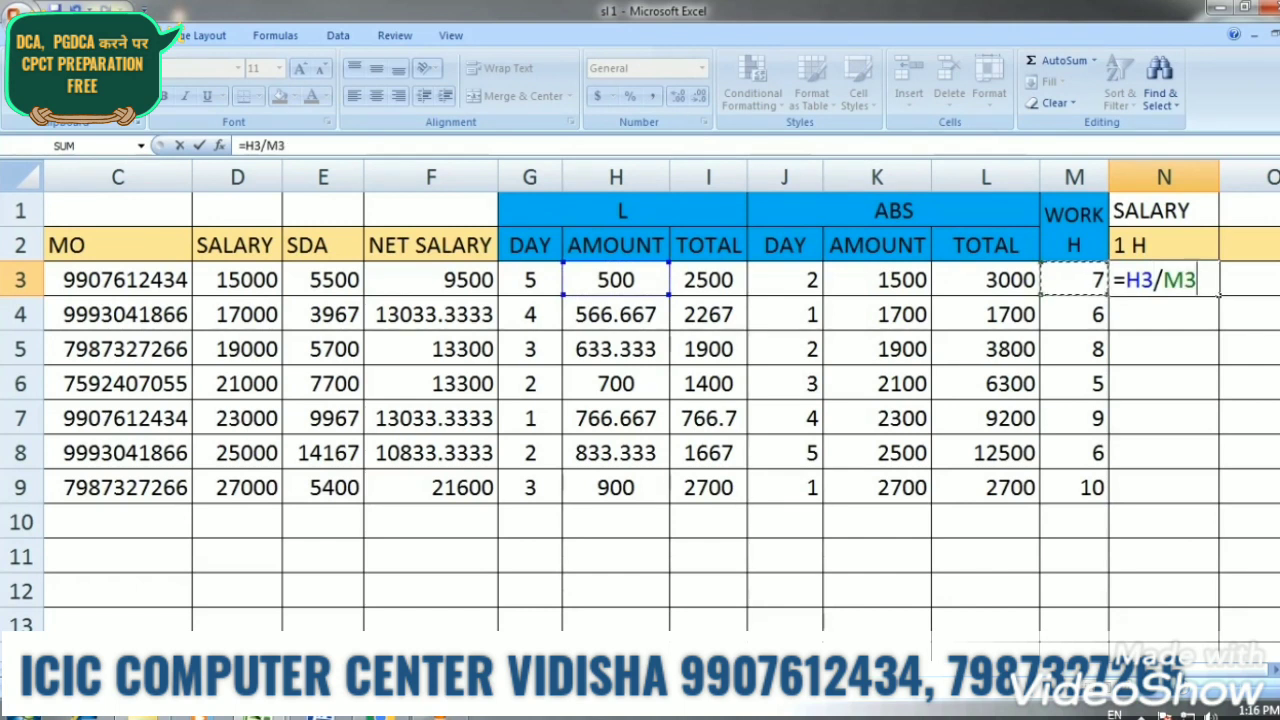
key(Return)
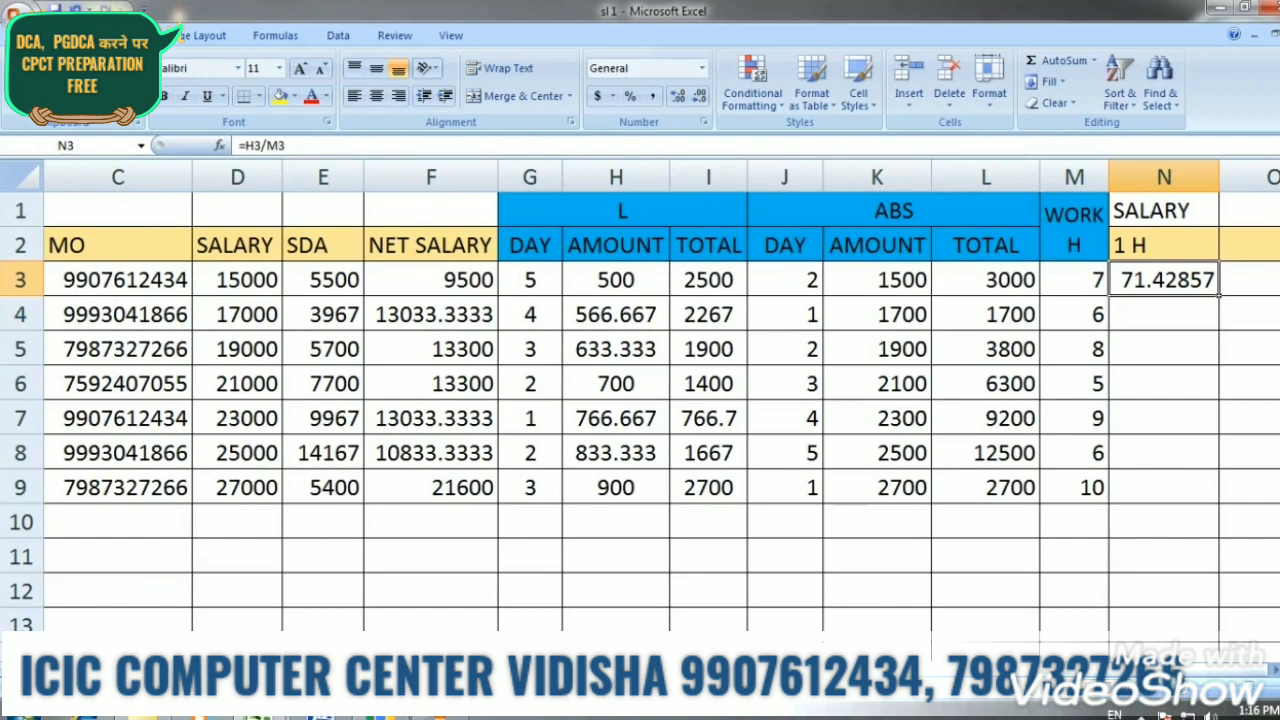
drag(1218, 297, 1218, 503)
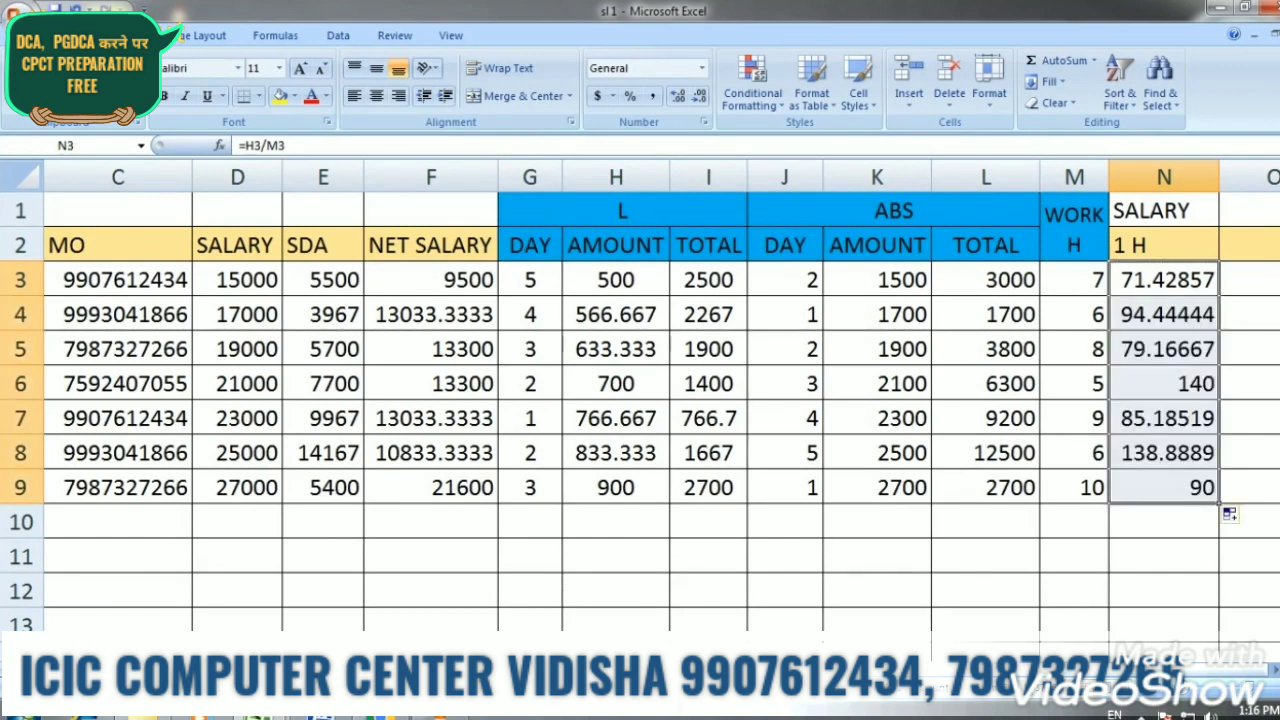
Enter the heading PER M in P2, leaving column O empty
click(1250, 314)
key(Right)
key(Right)
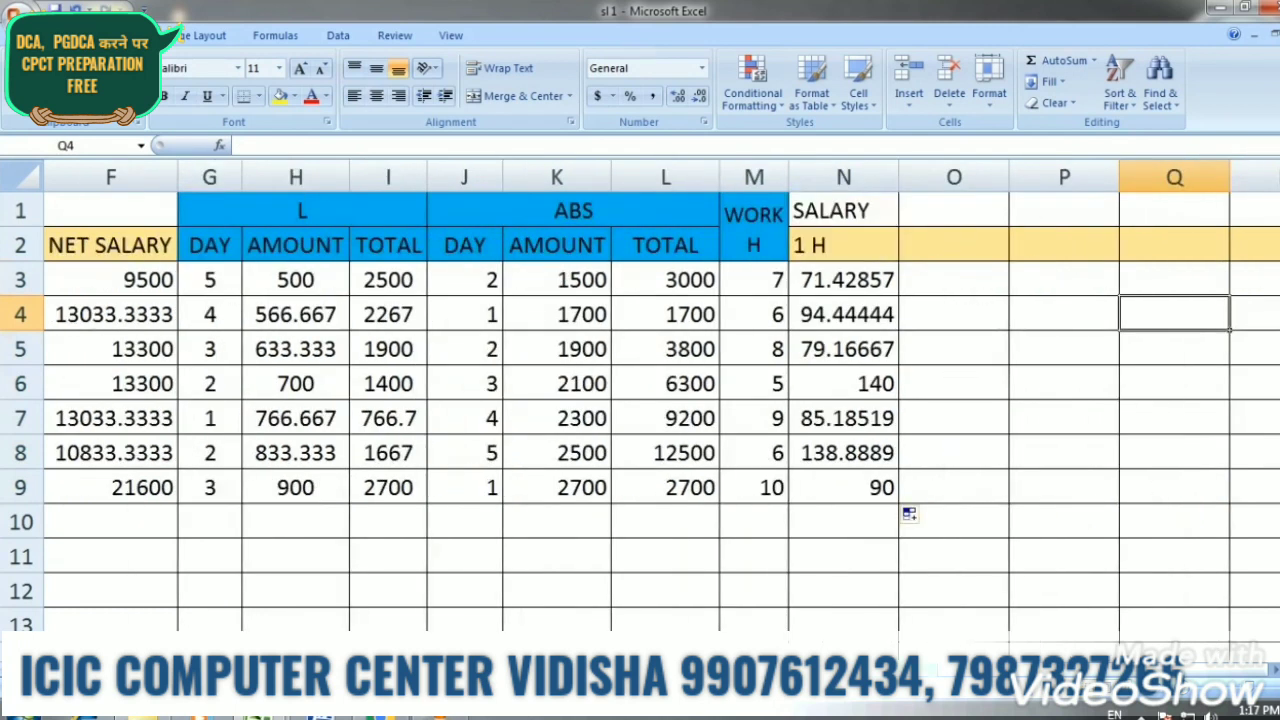
click(1064, 245)
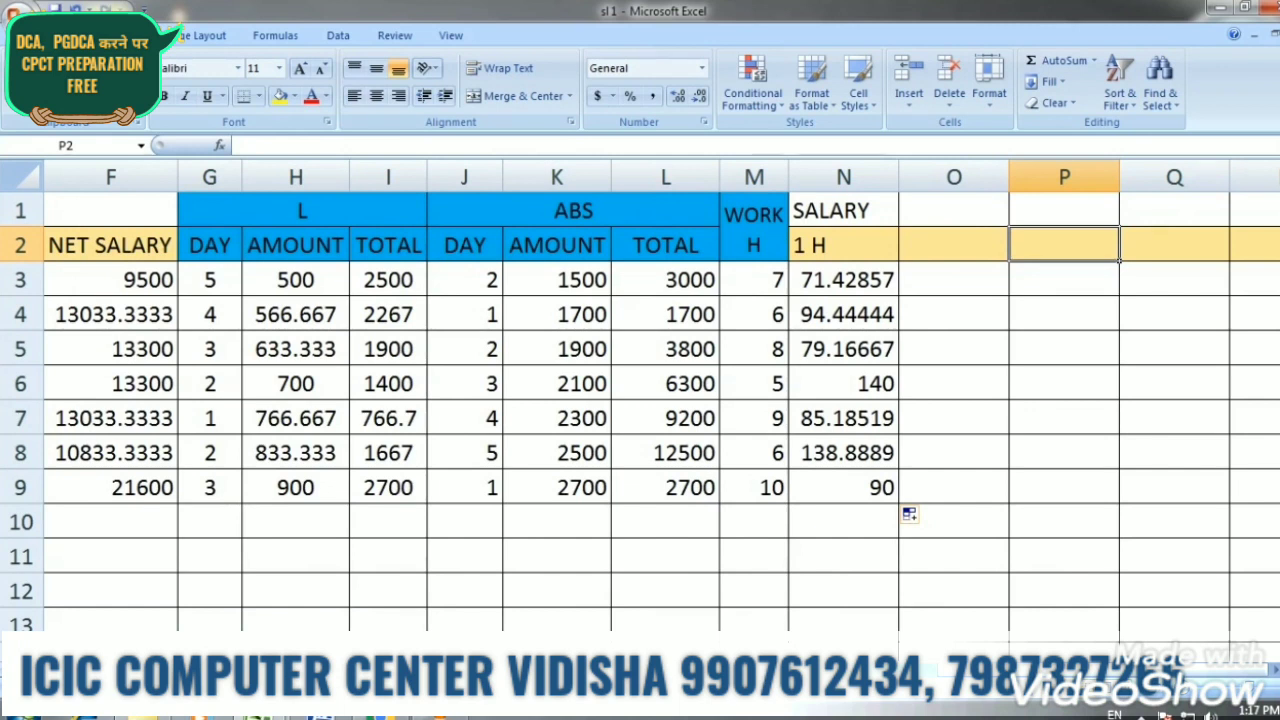
key(Up)
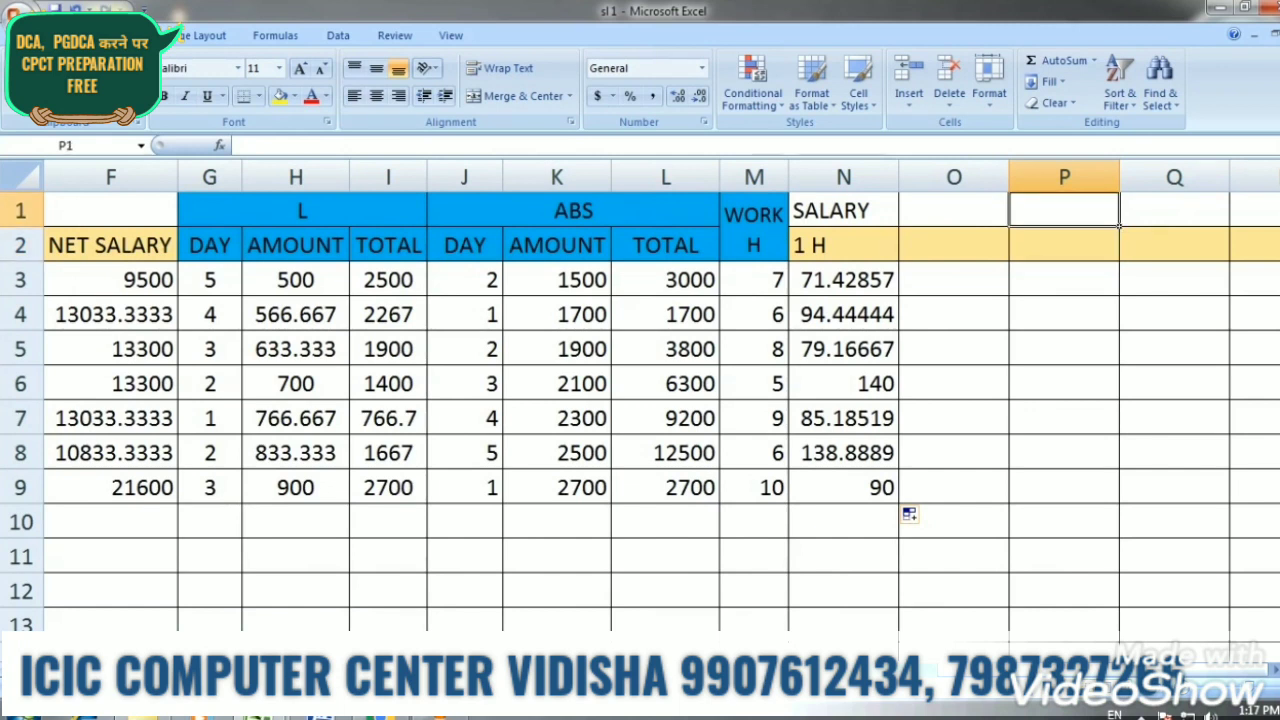
key(Down)
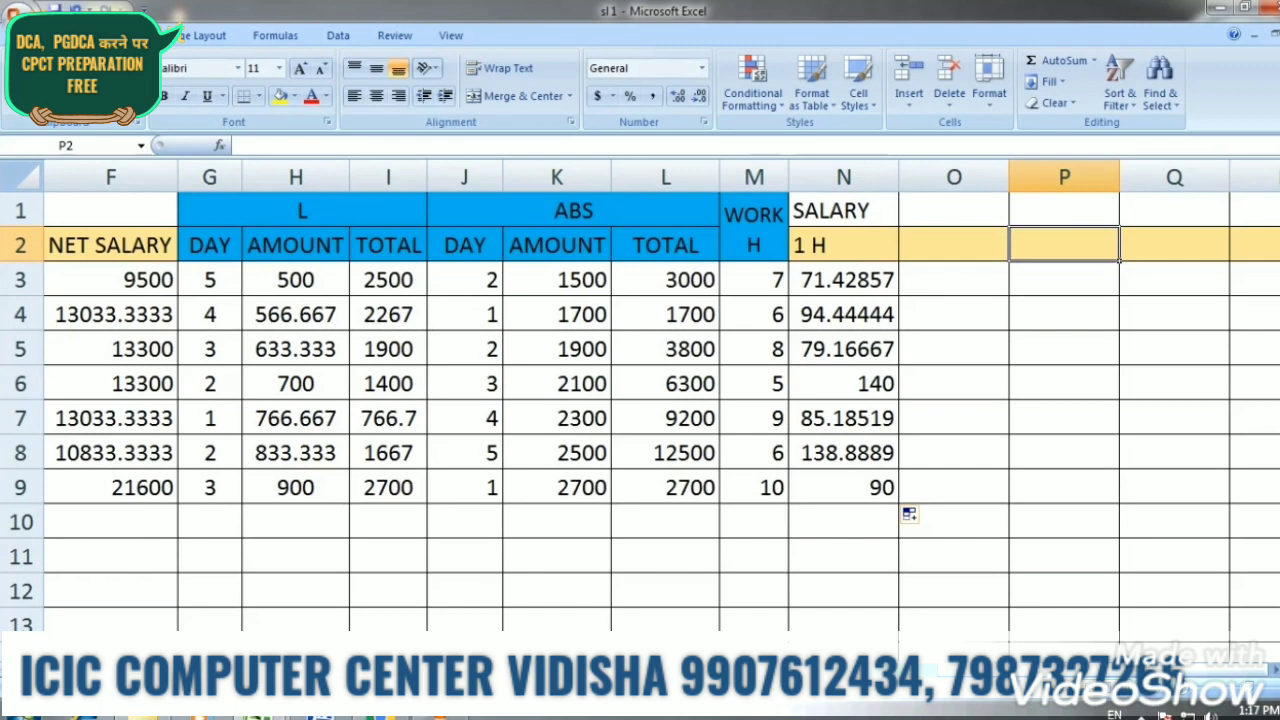
text(P)
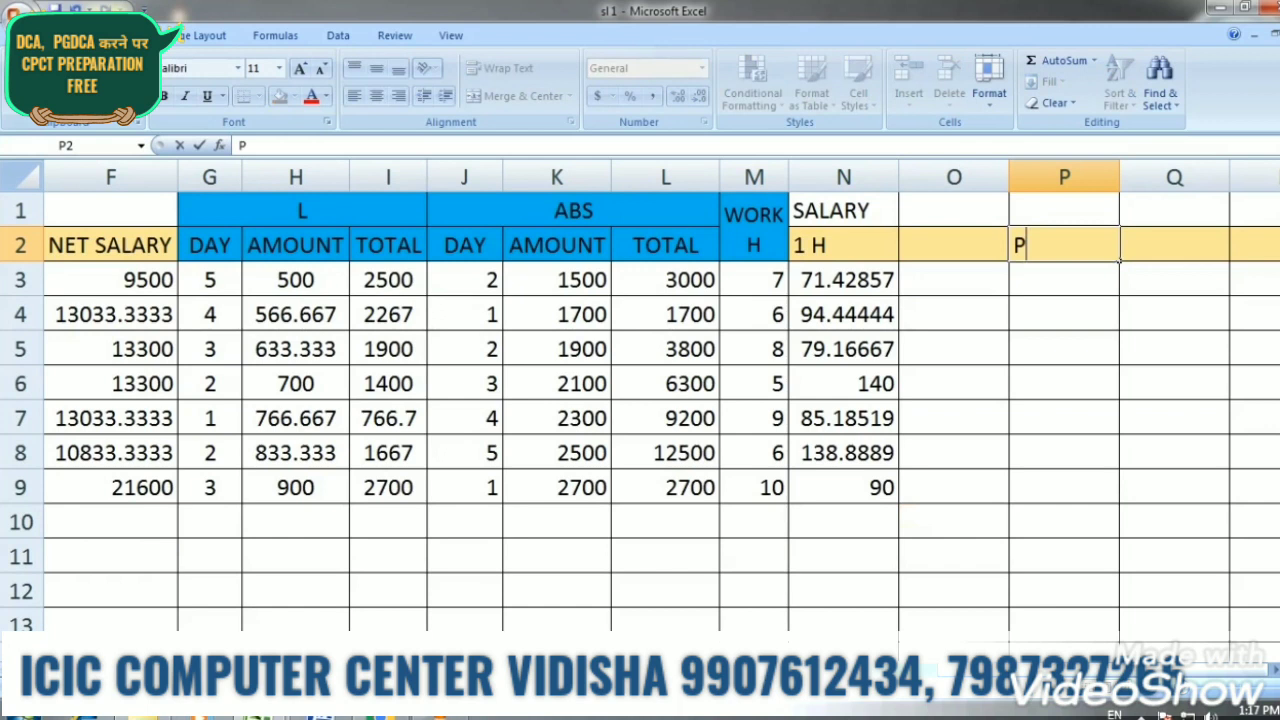
text(ER M)
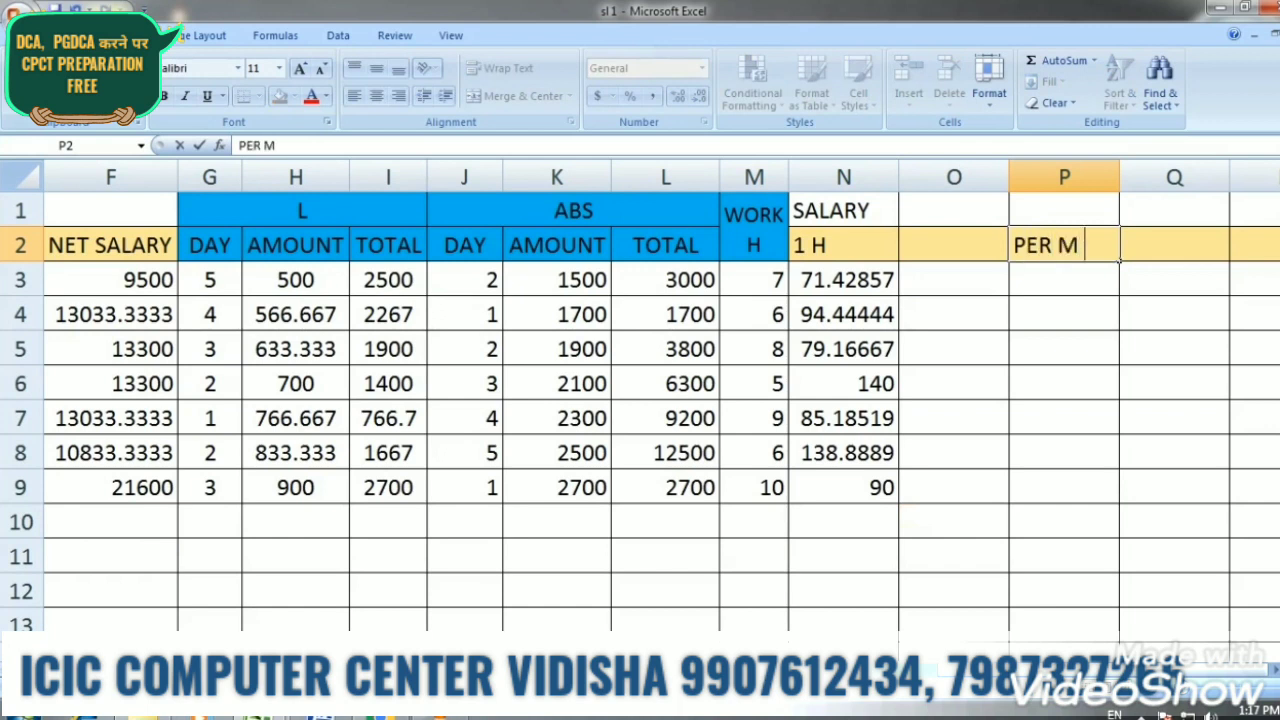
key(Return)
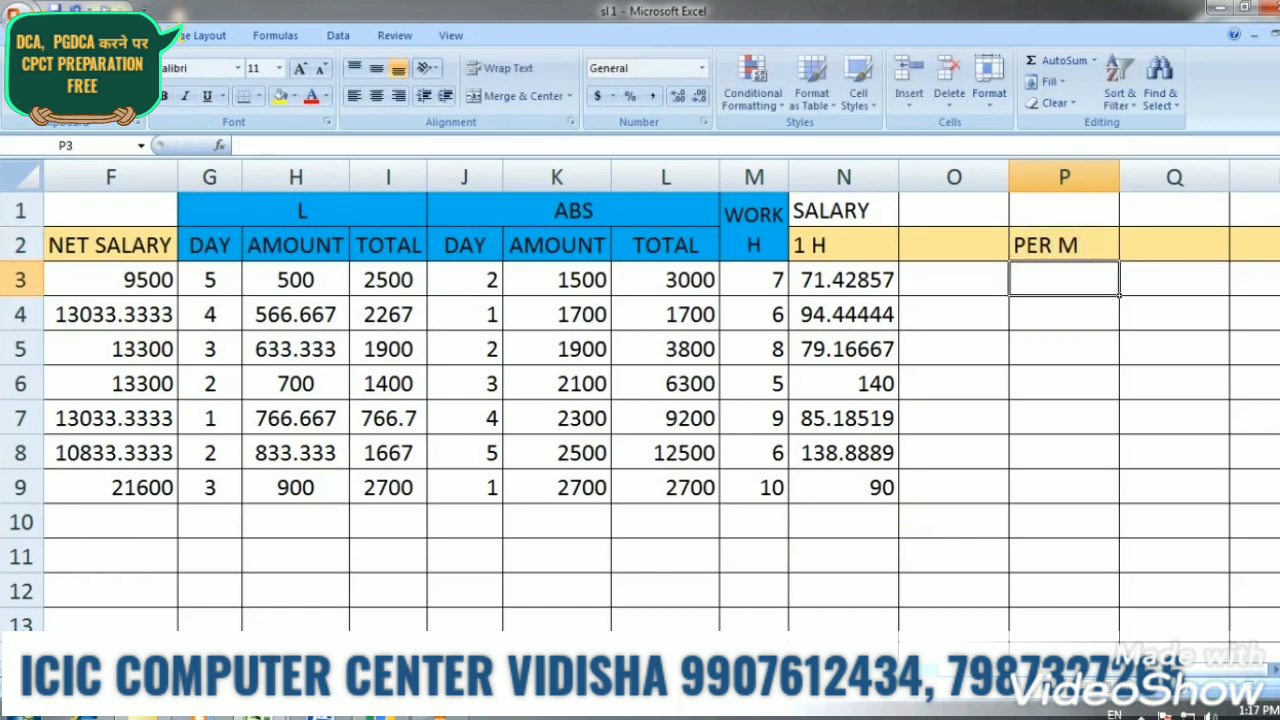
Calculate the salary per minute in P3 with =N3/60
text(=)
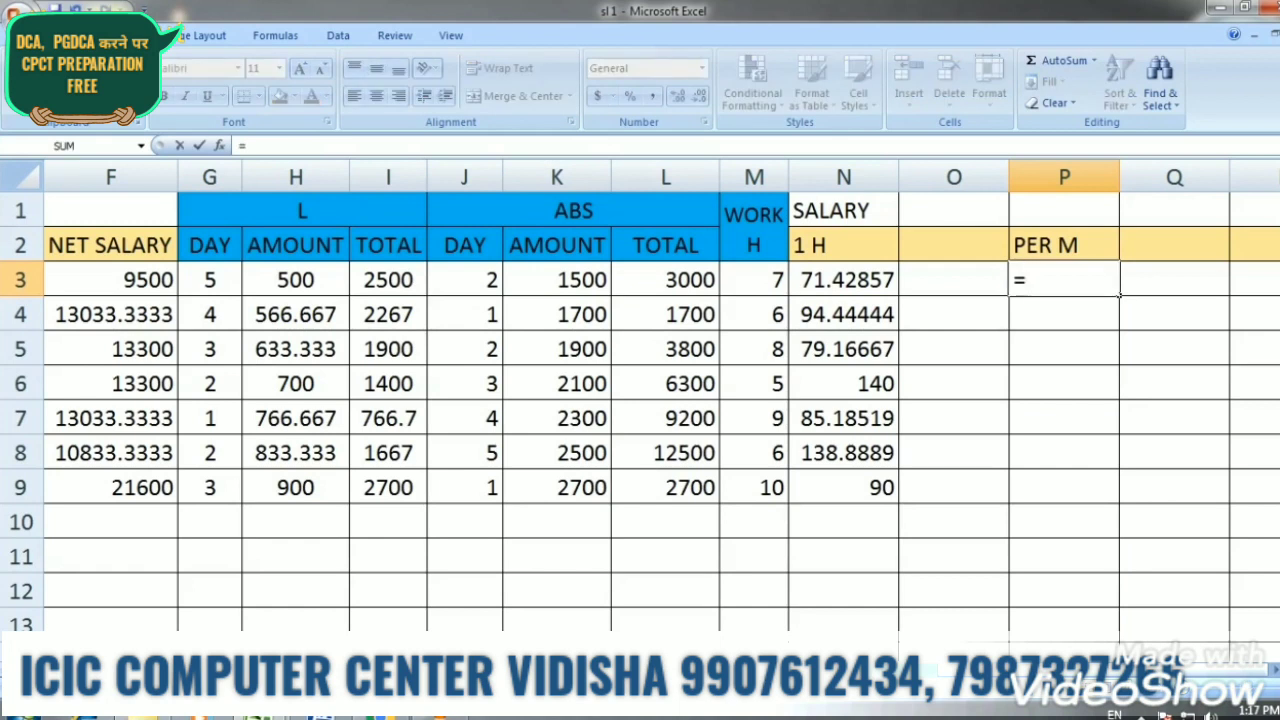
click(844, 280)
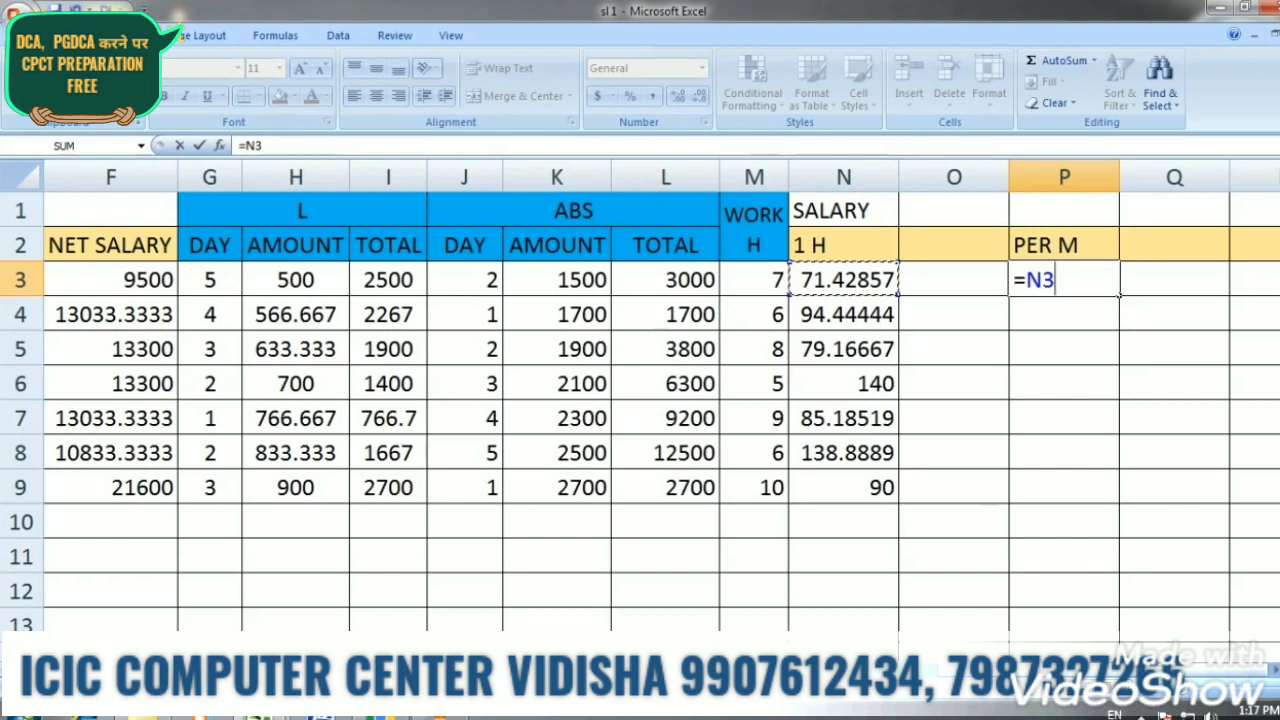
text(/60)
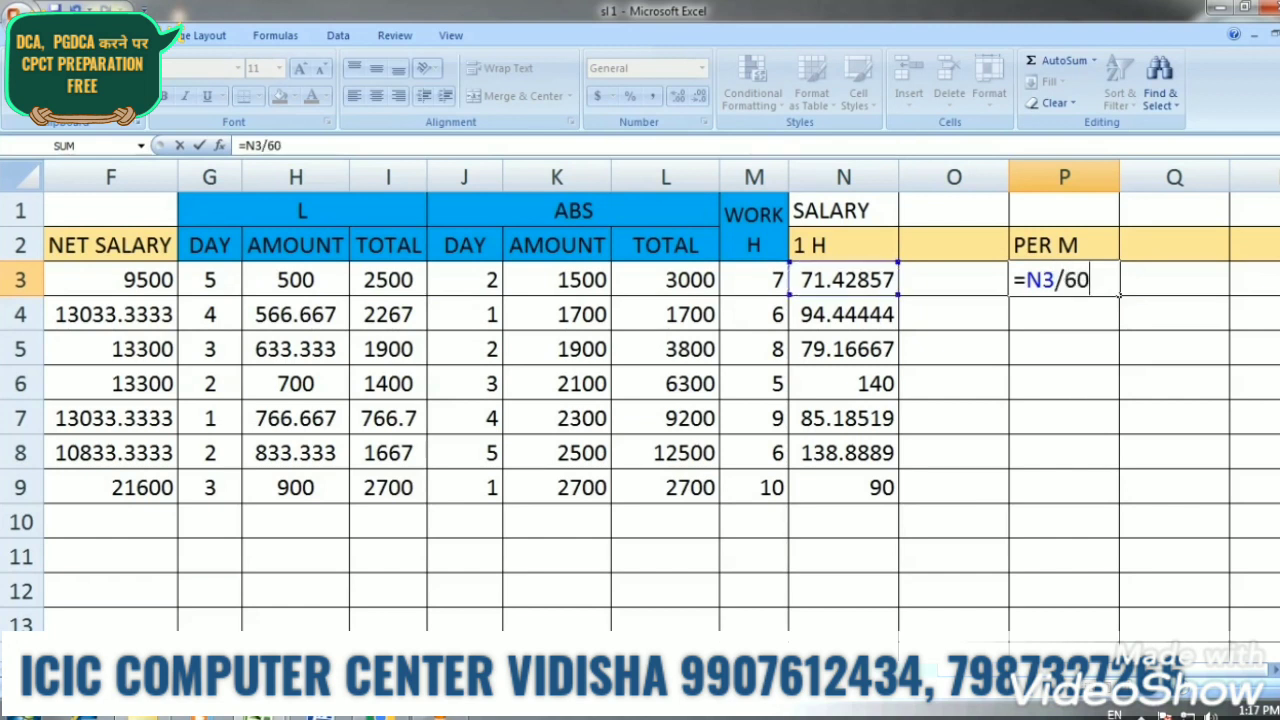
key(Return)
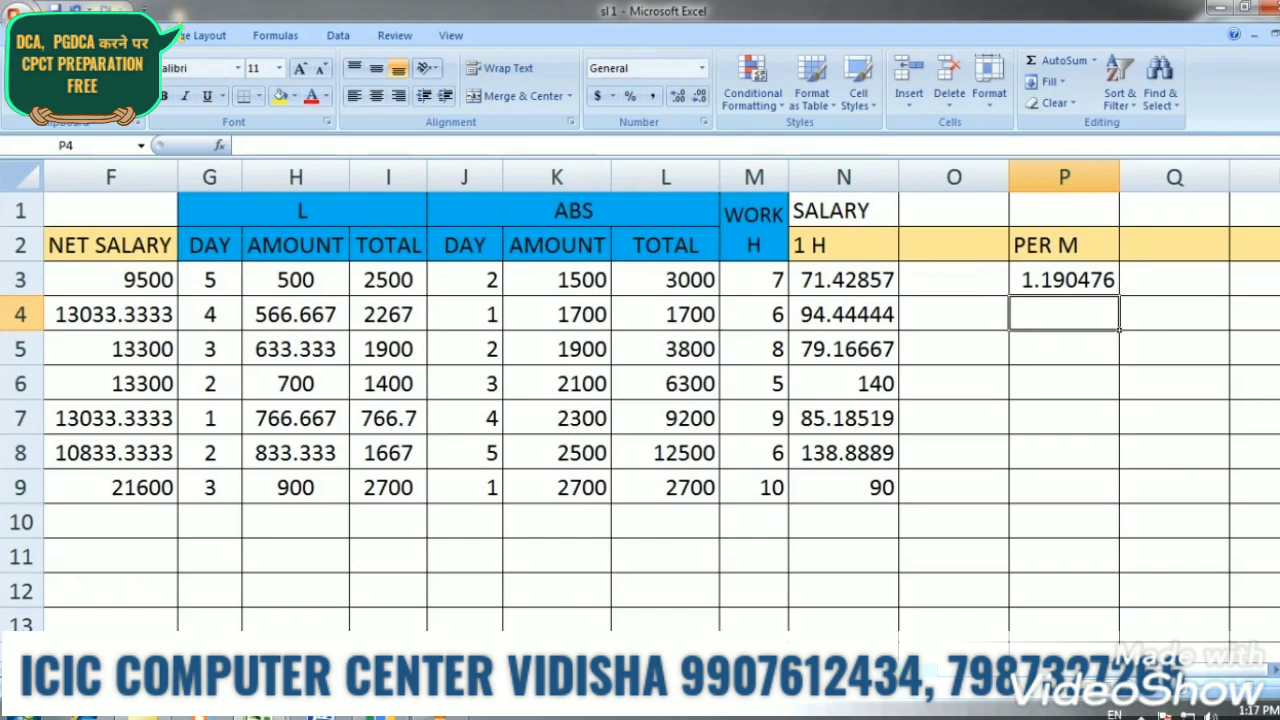
Enter the heading LET M in O2 and fill O3:O9 with 100, 50, 25, 35, 40, 60 and 55
click(954, 245)
text(LET M)
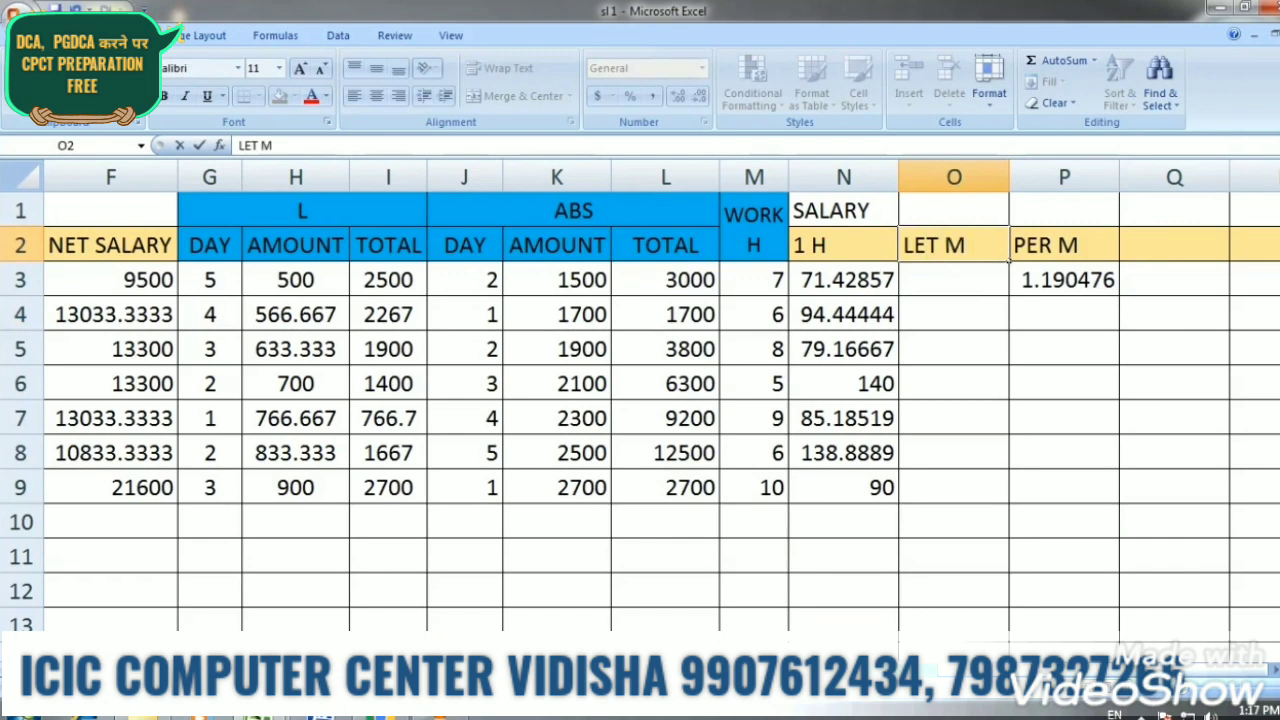
key(Return)
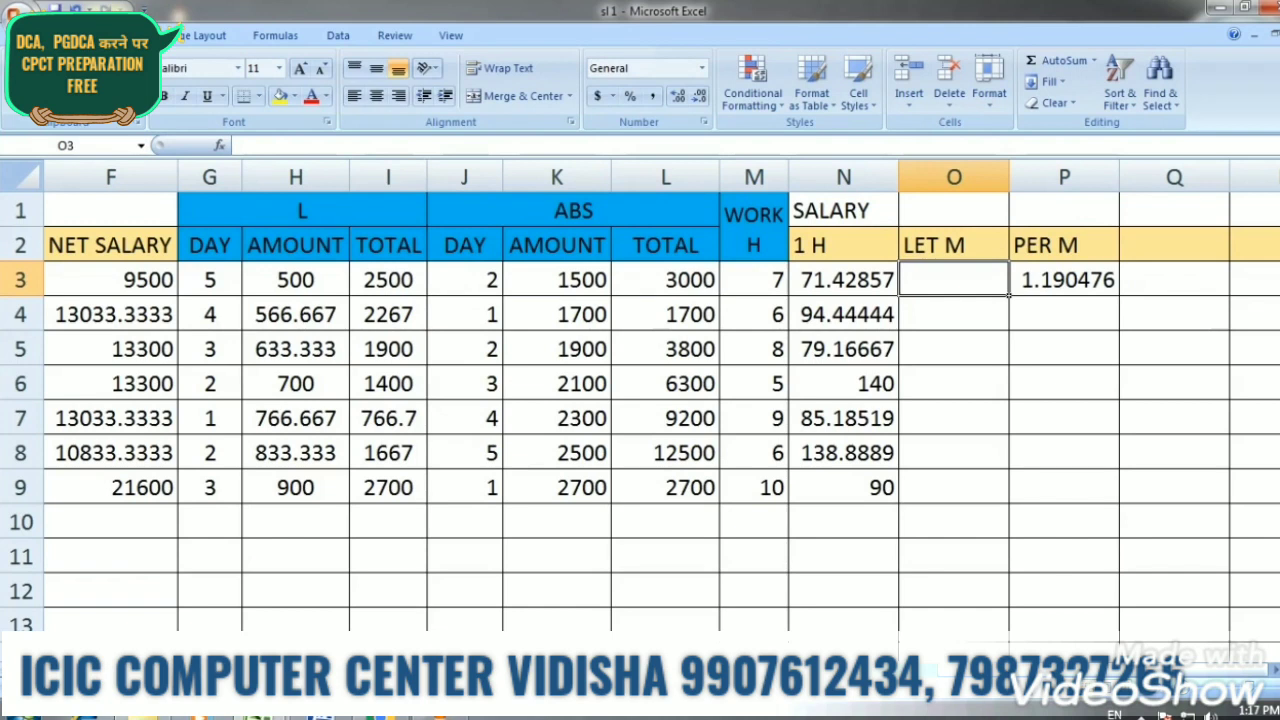
text(100)
key(Return)
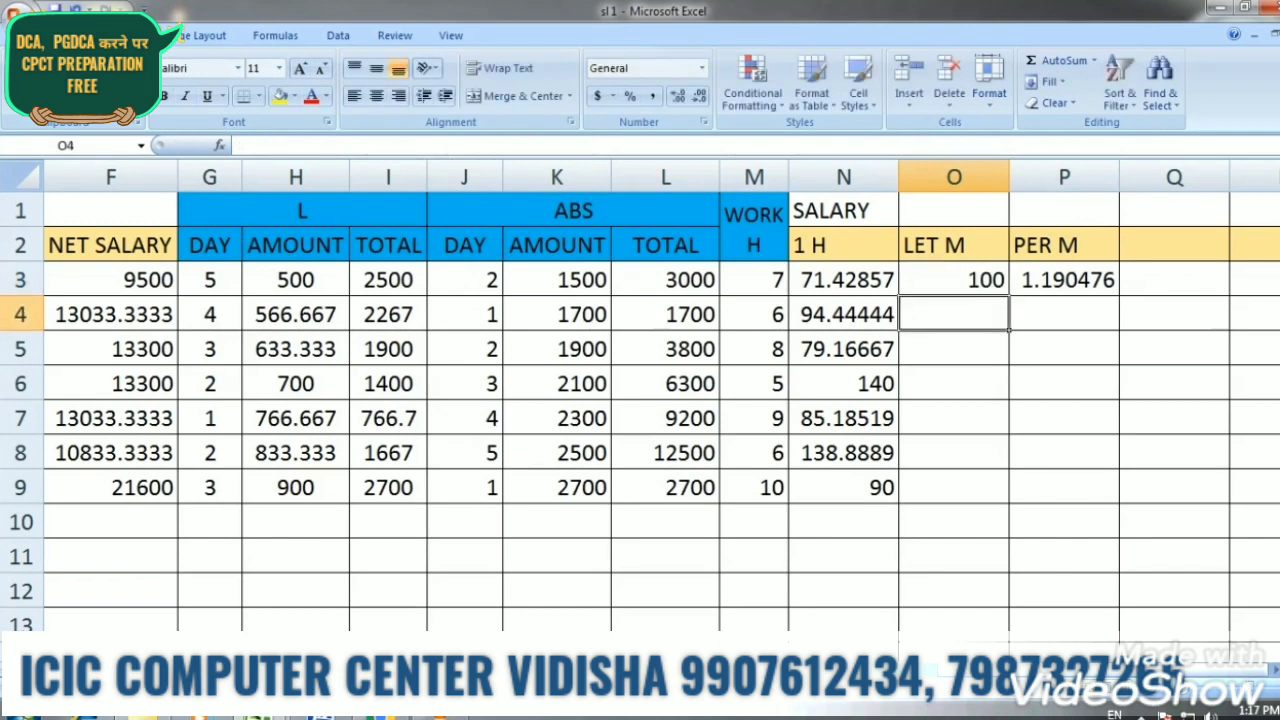
text(50)
key(Return)
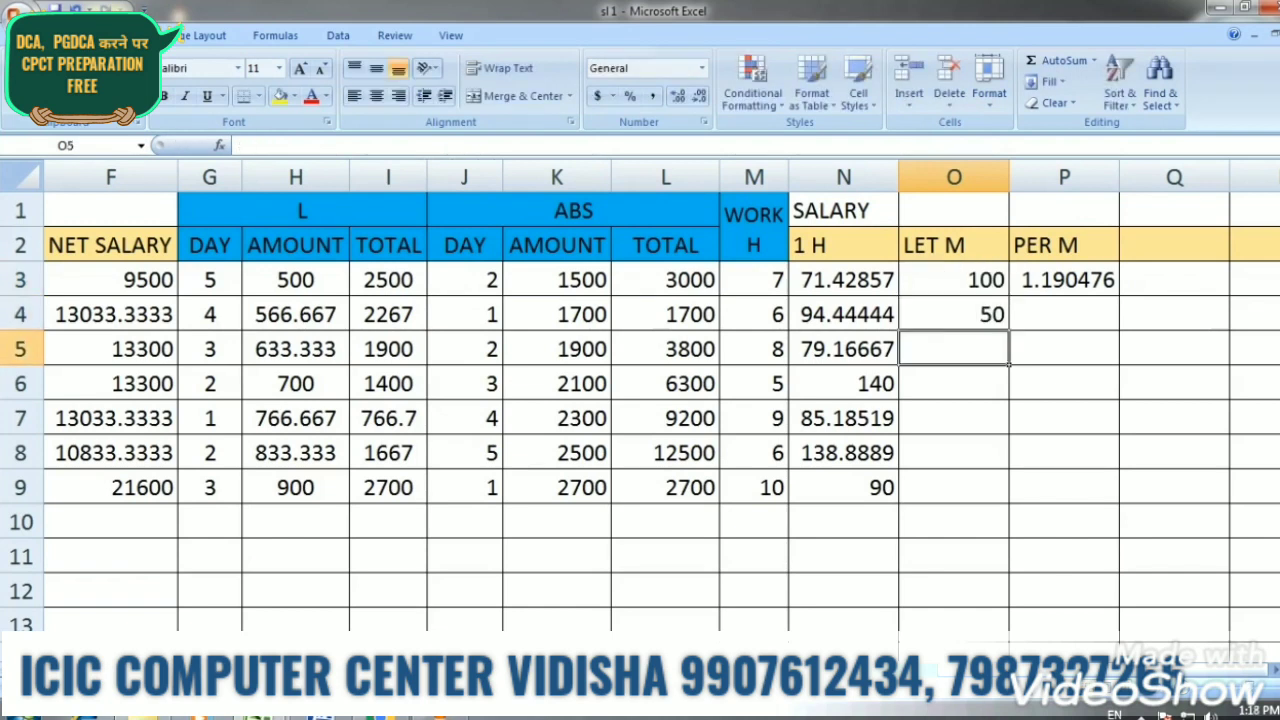
text(25)
key(Return)
text(35)
key(Return)
text(40)
key(Return)
text(60)
key(Return)
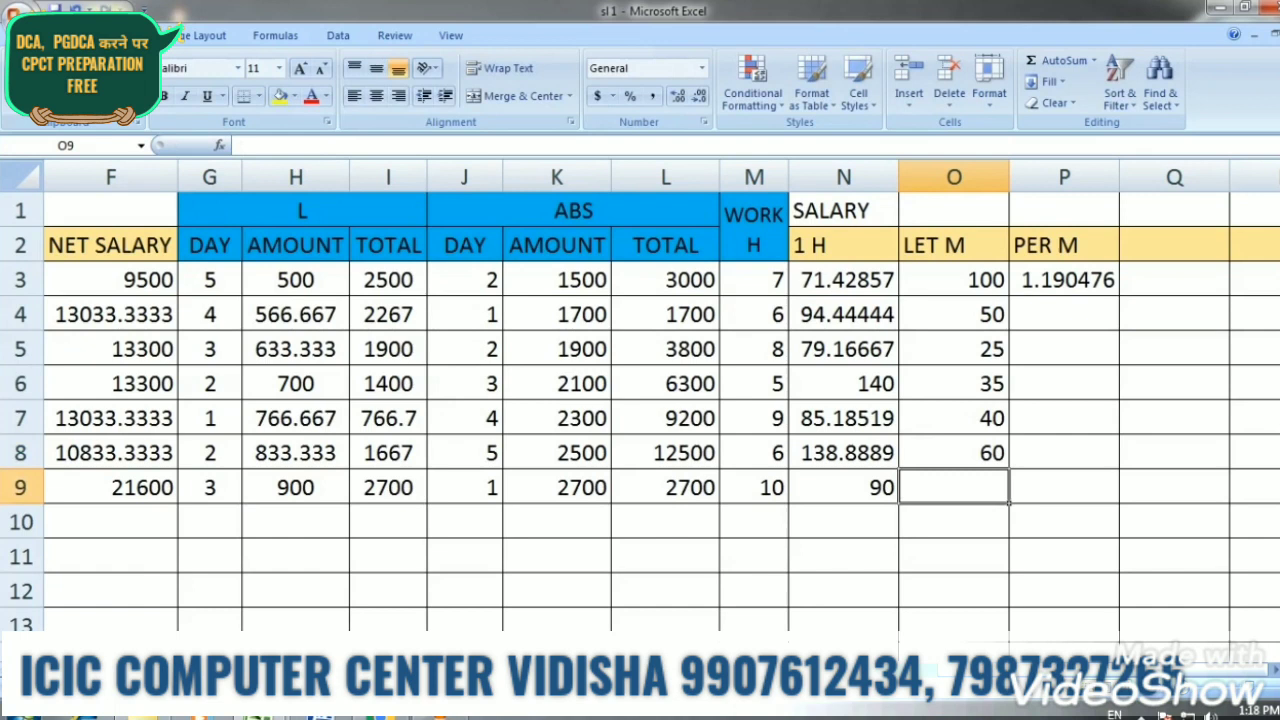
text(55)
key(Return)
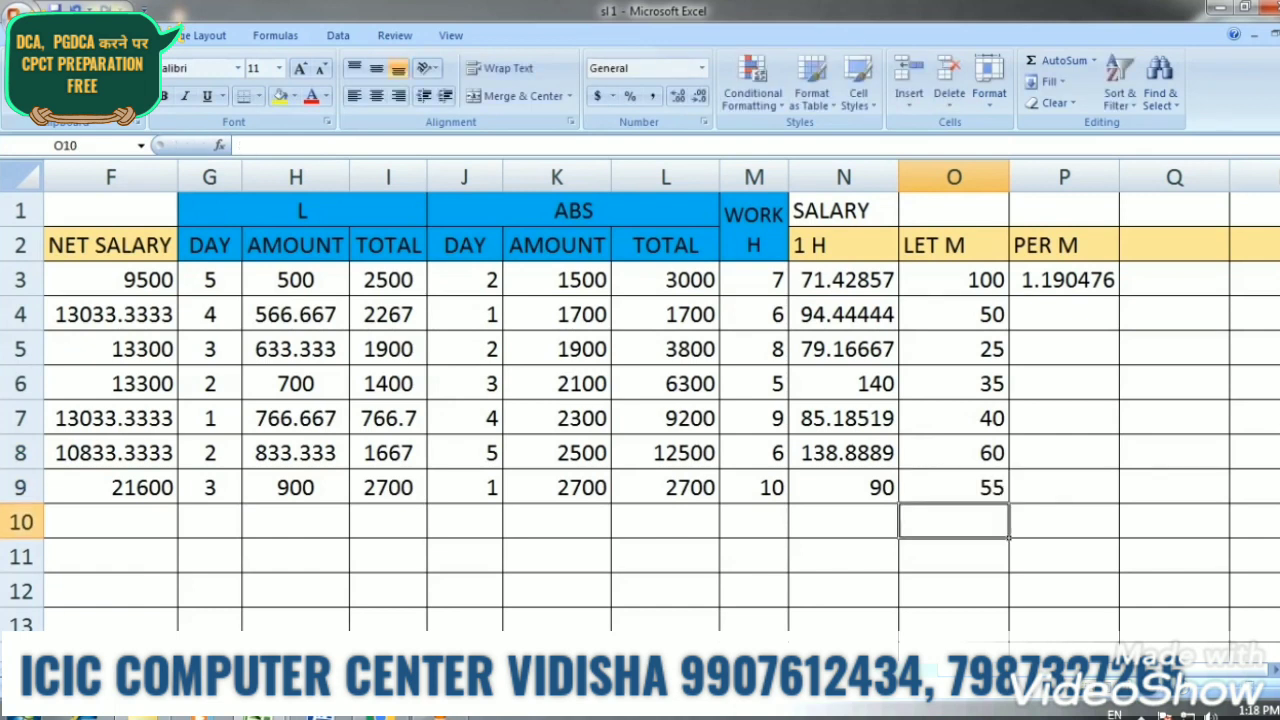
Fill the per-minute salary formula from P3 down through P9
click(1064, 280)
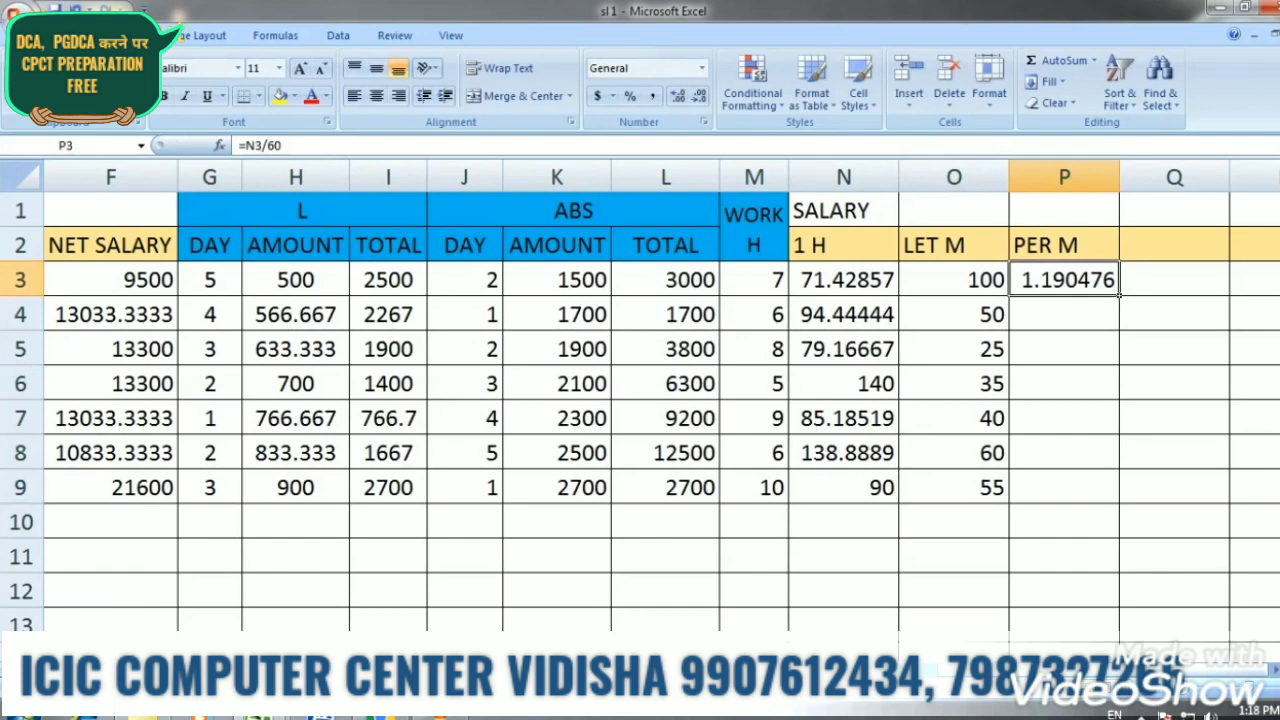
drag(1119, 296, 1119, 504)
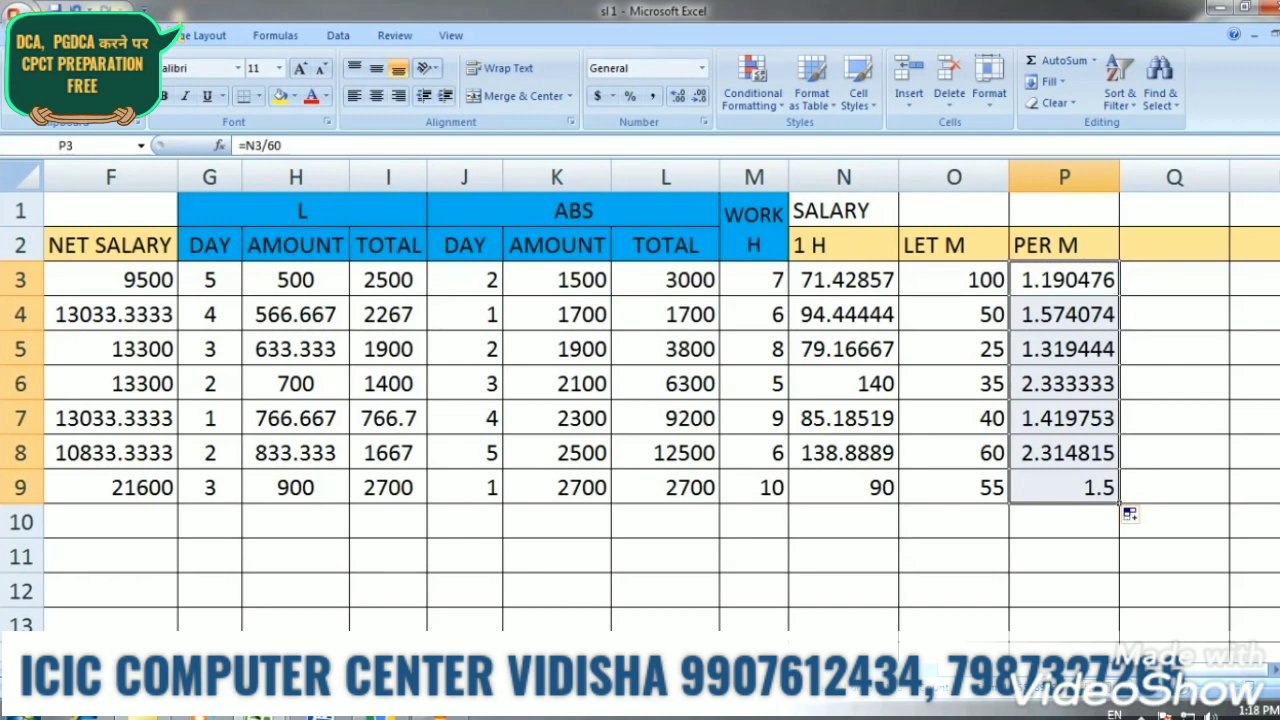
click(1174, 280)
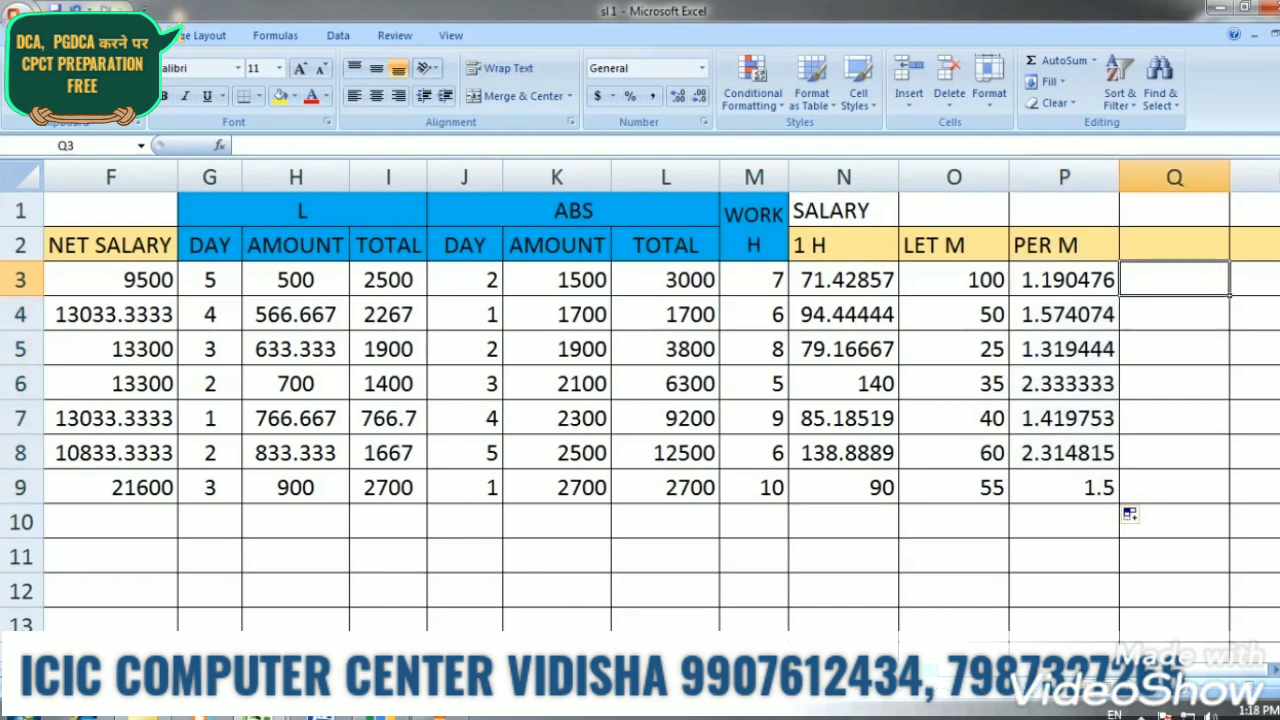
Enter the heading TOTAL in Q2, next to PER M
click(1174, 245)
text(TP)
key(BackSpace)
text(OTAL)
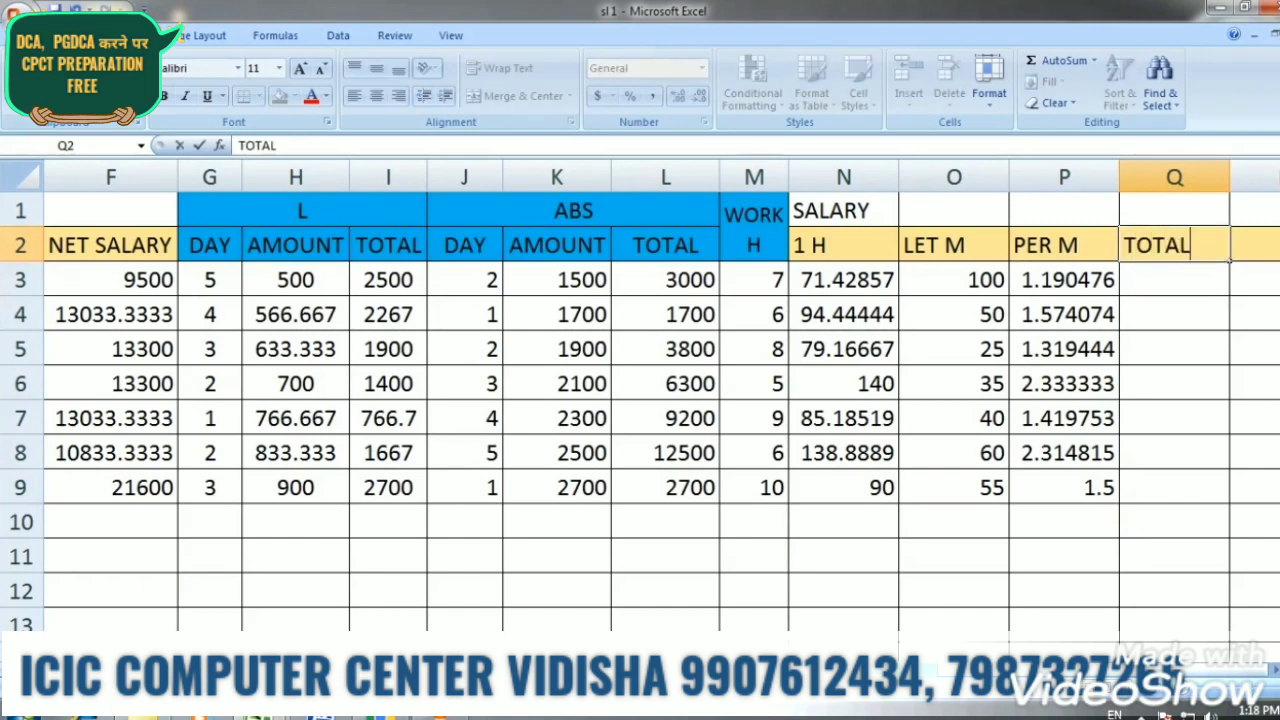
key(Return)
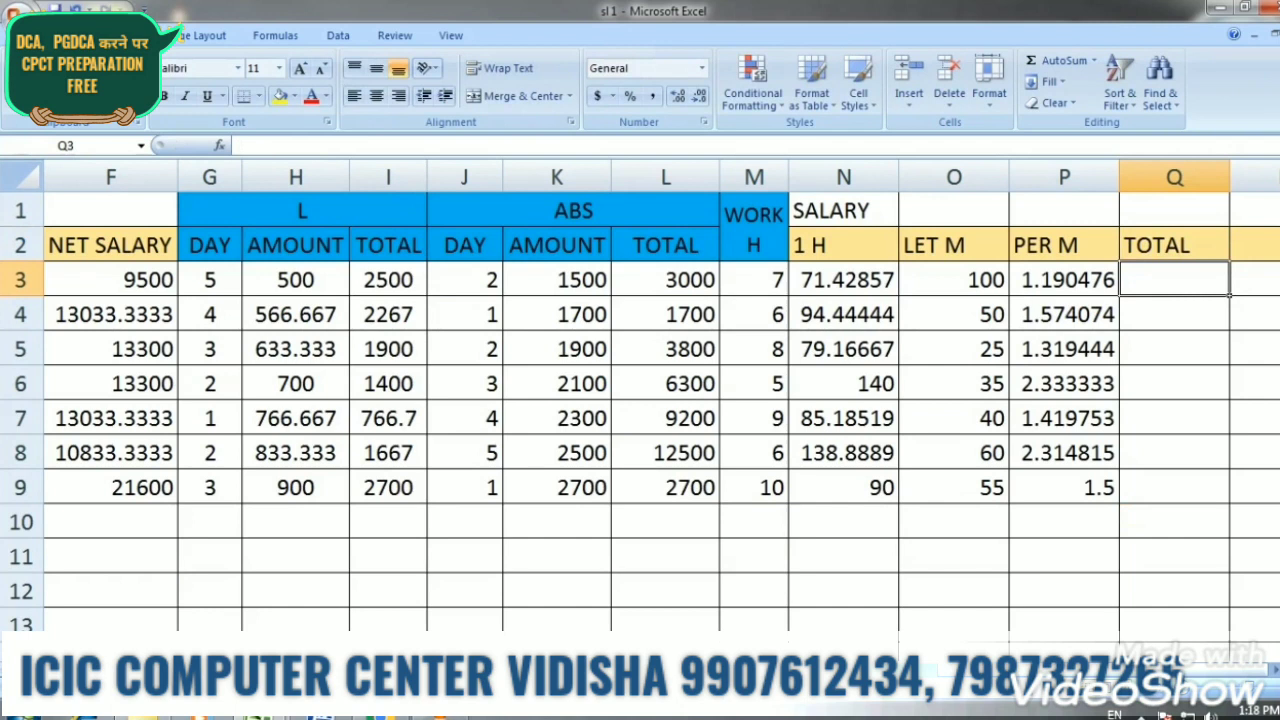
Calculate the total in Q3 with =O3*P3 and fill the formula down through Q9
text(=)
key(Left)
key(Left)
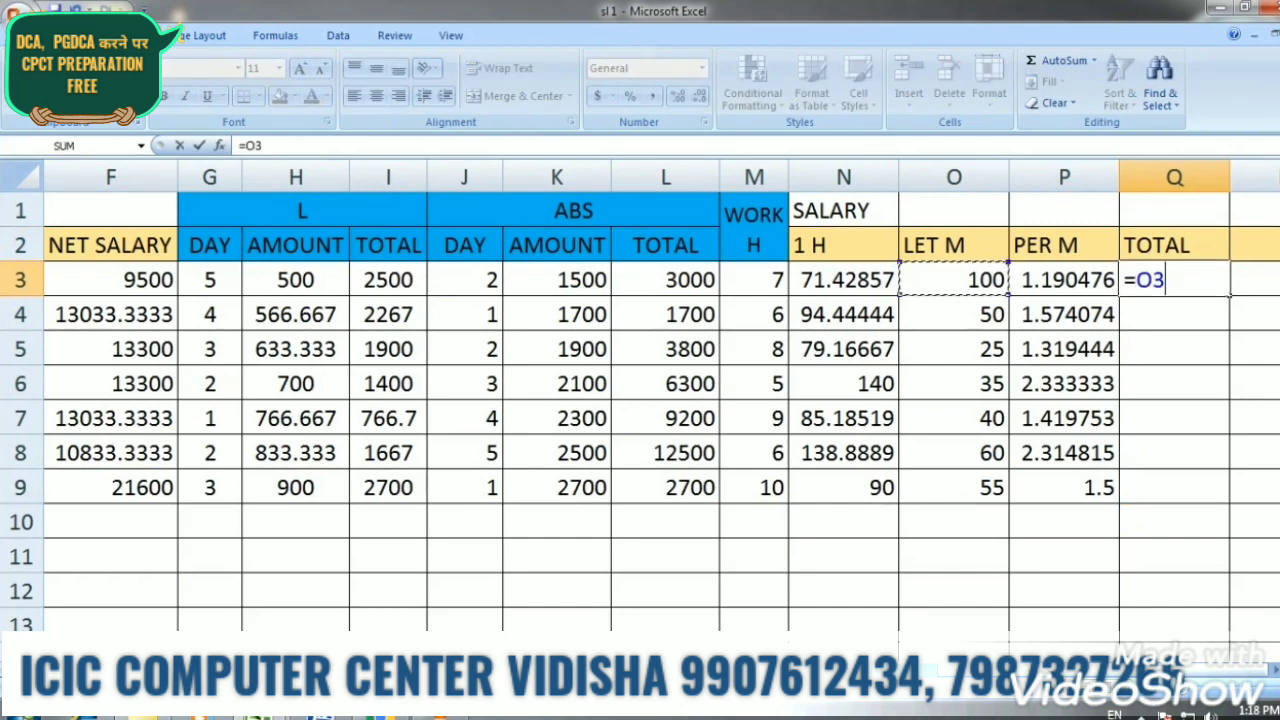
text(*)
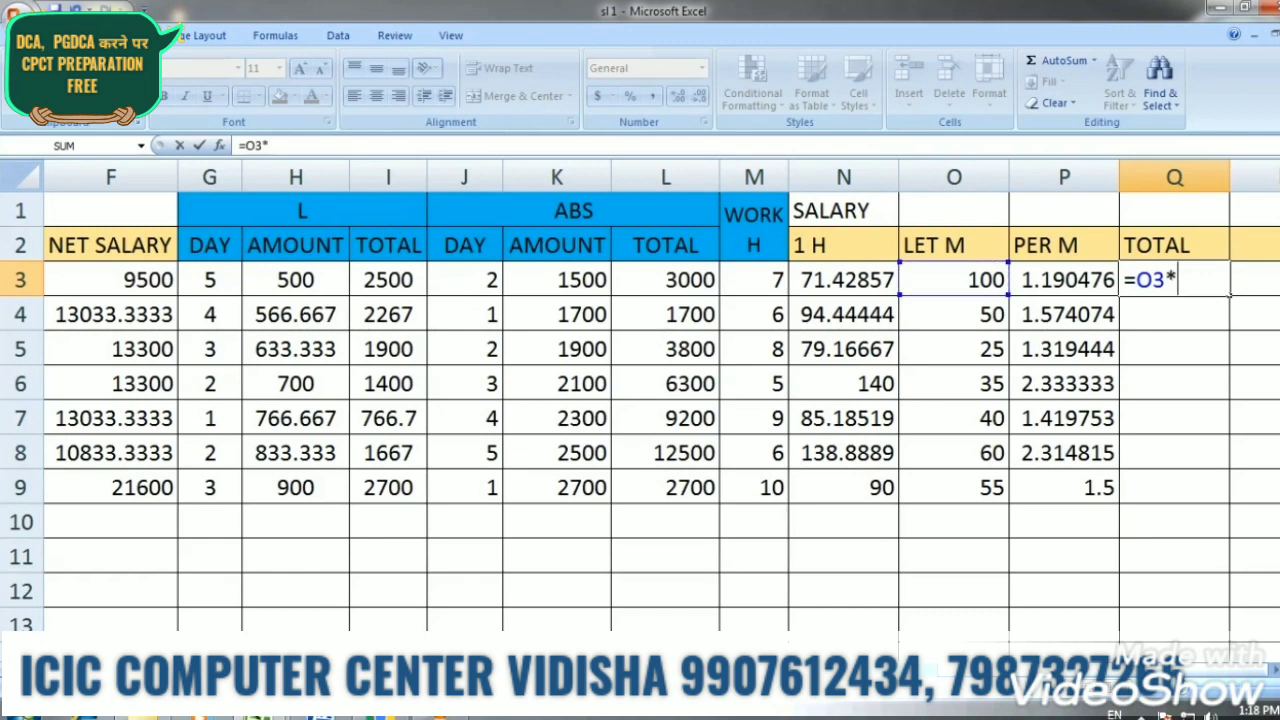
key(Left)
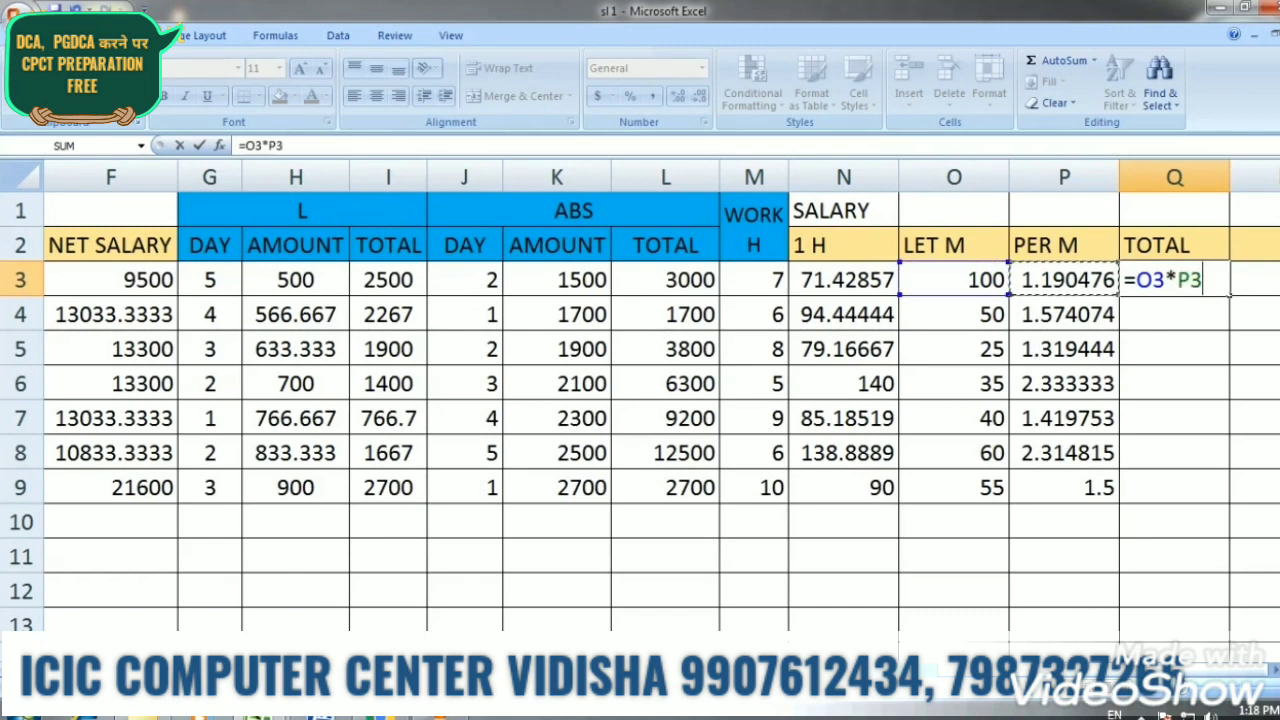
key(Return)
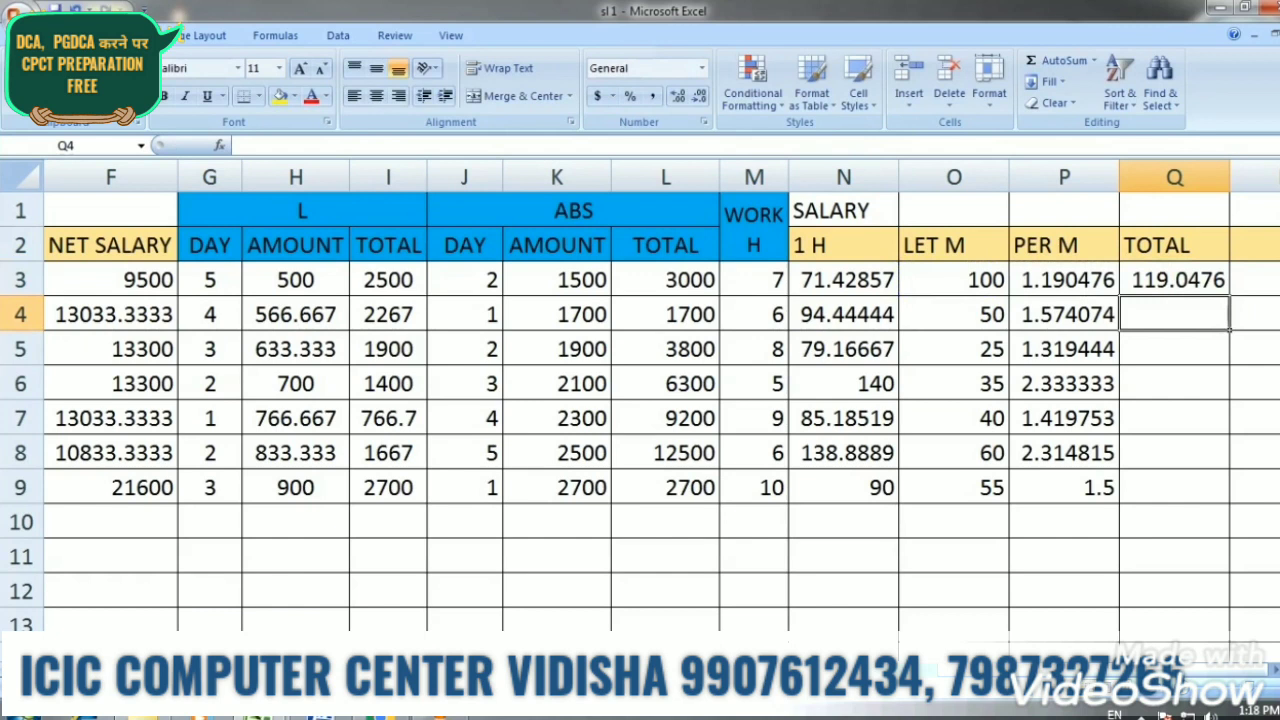
key(Up)
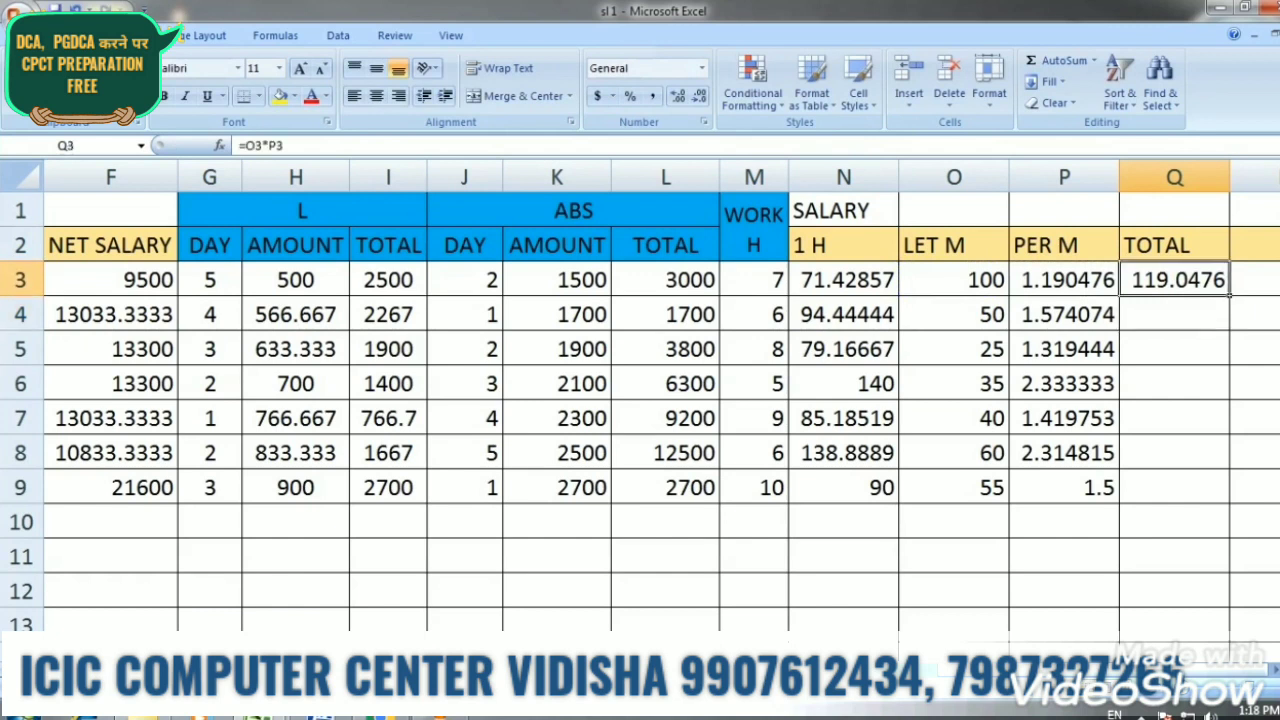
drag(1229, 297, 1228, 502)
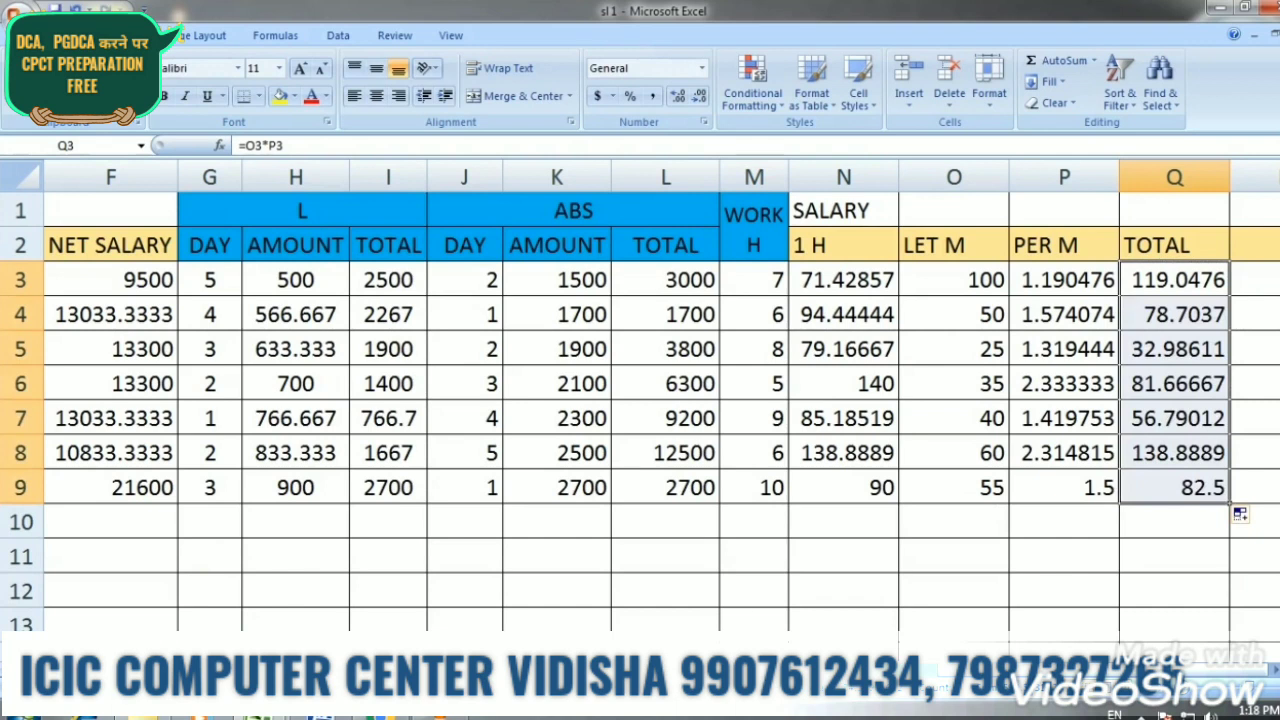
Narrow columns O, J, G and L to fit their contents more closely
click(388, 349)
key(Left)
key(Left)
key(Left)
key(Left)
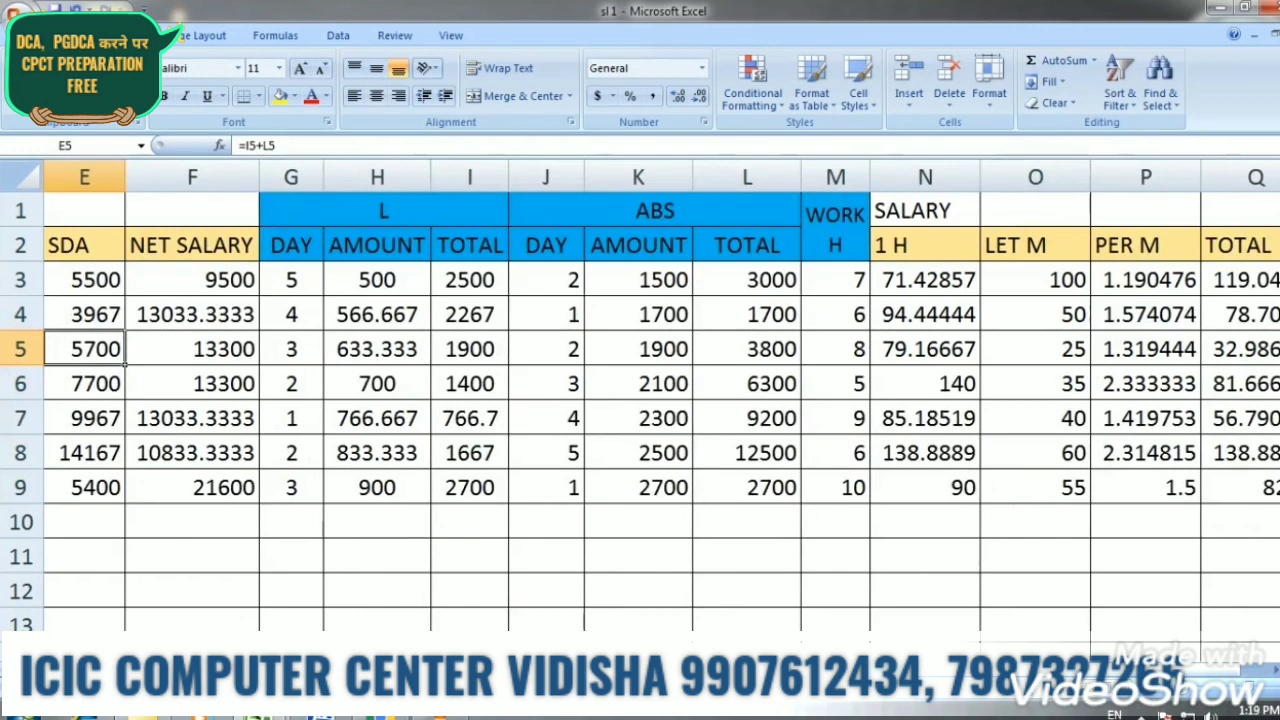
drag(1090, 177, 1054, 177)
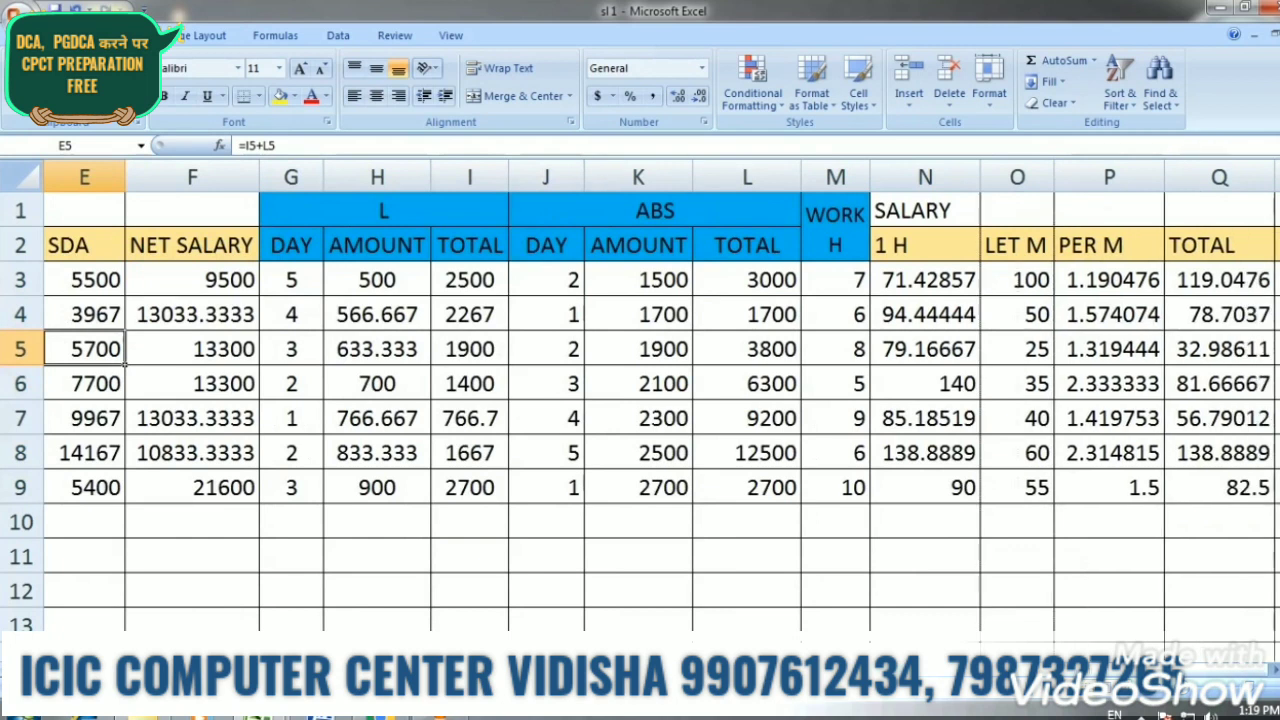
drag(584, 177, 569, 177)
drag(323, 177, 317, 177)
drag(780, 177, 760, 177)
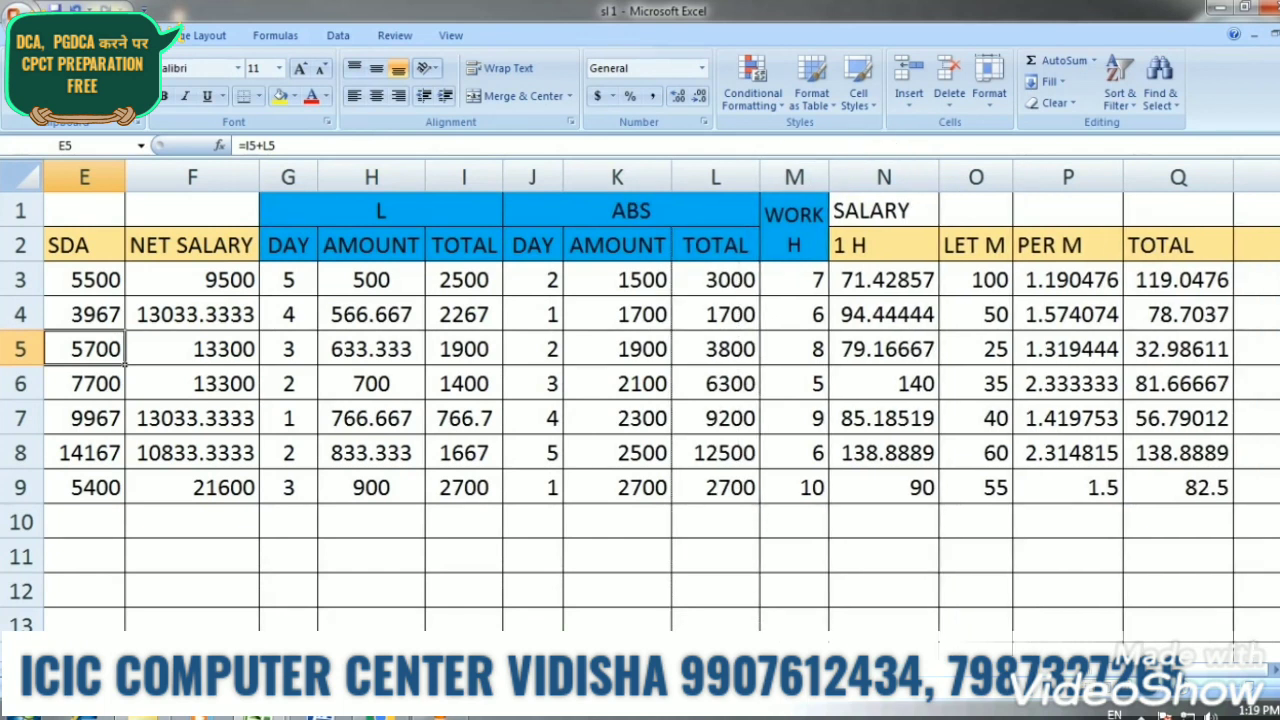
Narrow the SDA, MO and SALARY columns to fit their contents
click(371, 557)
key(Left)
key(Left)
key(Left)
key(Left)
key(Left)
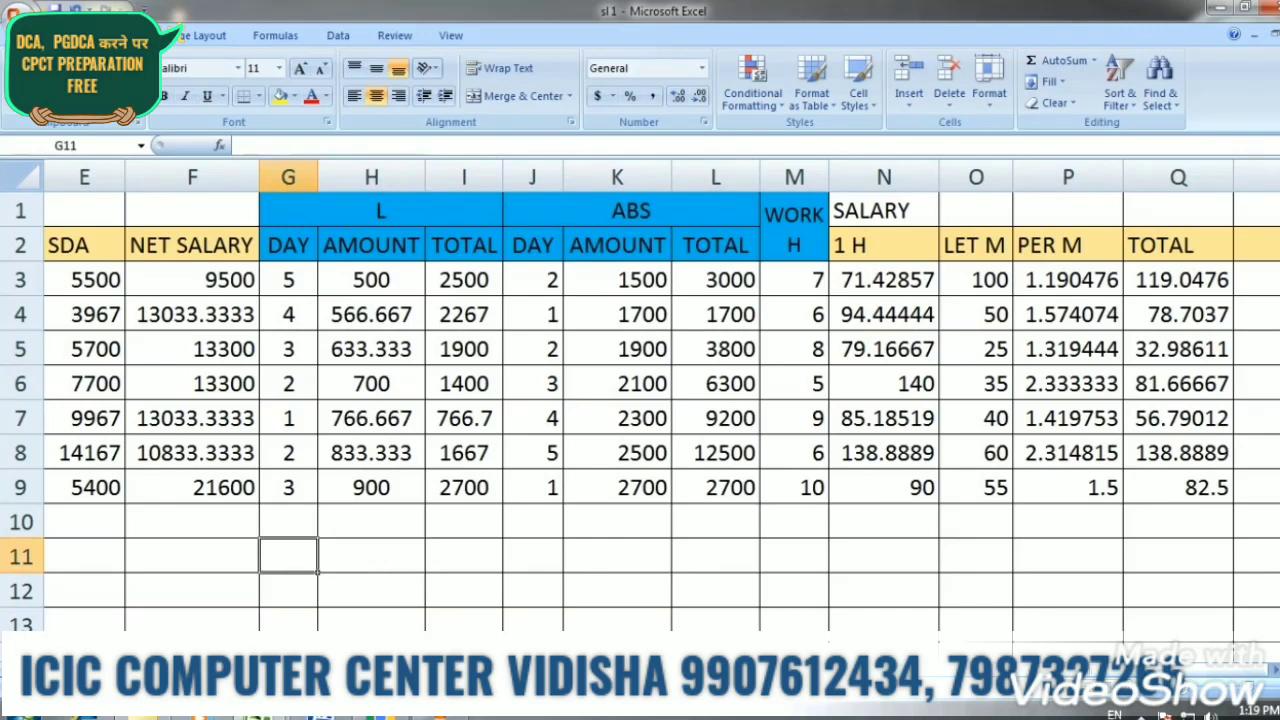
drag(364, 177, 356, 177)
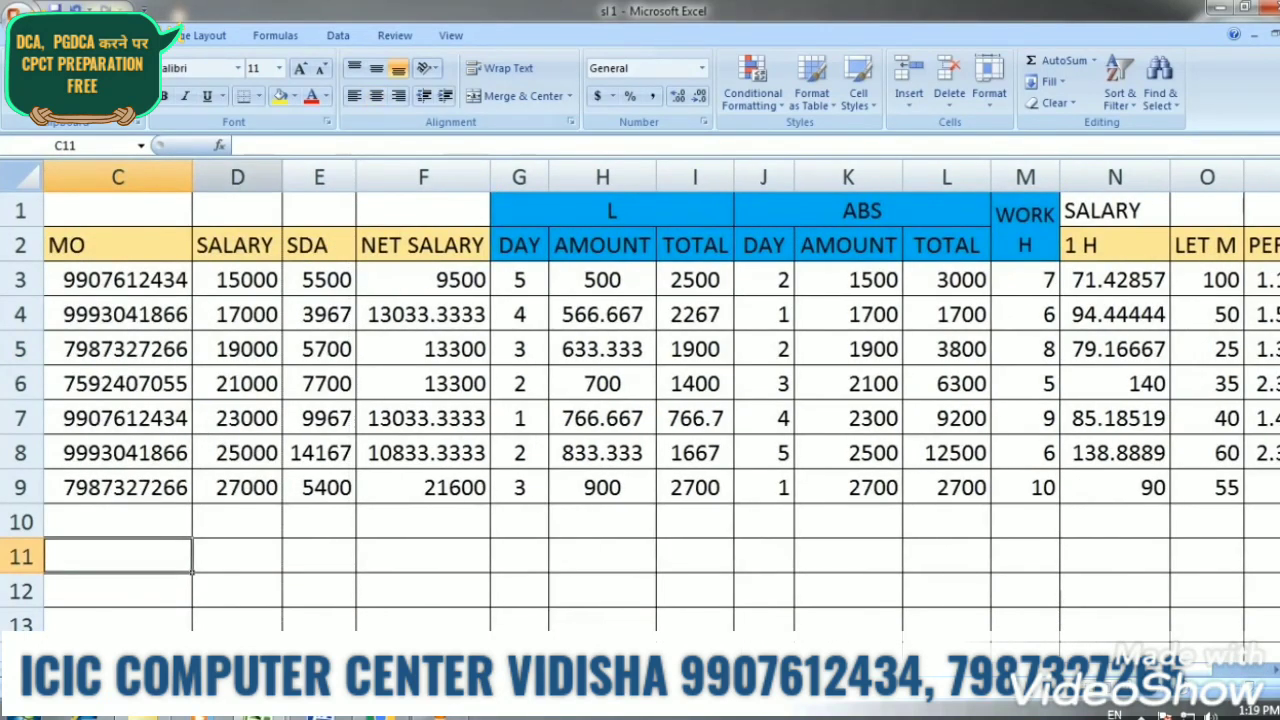
drag(192, 177, 182, 177)
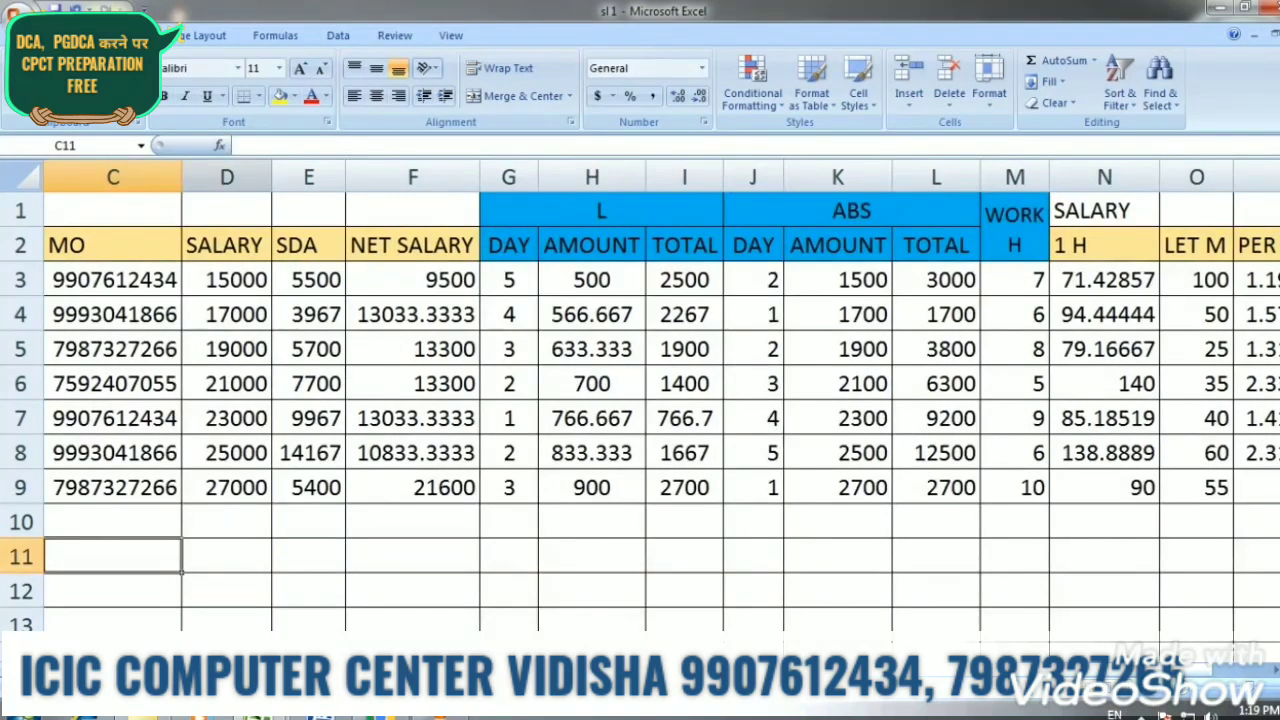
drag(272, 177, 264, 177)
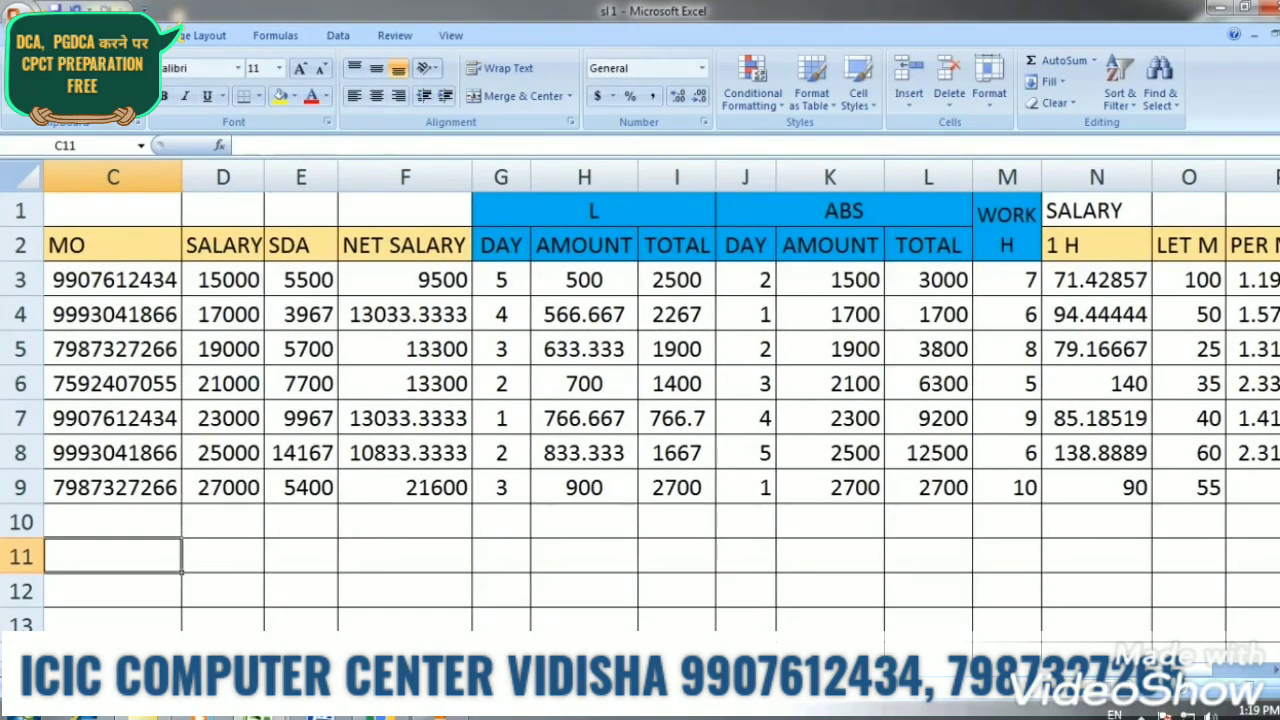
Review the salary sheet's columns along row 9, including the net salary, leave and absence figures
click(584, 522)
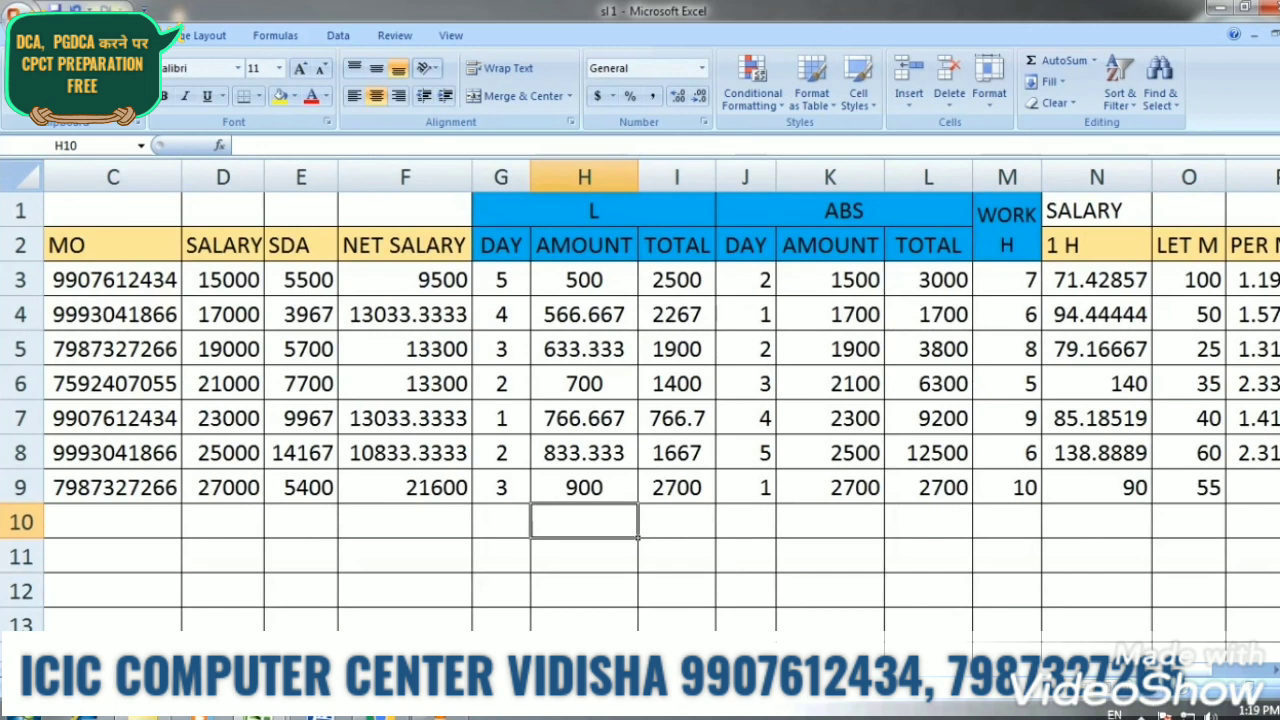
click(405, 488)
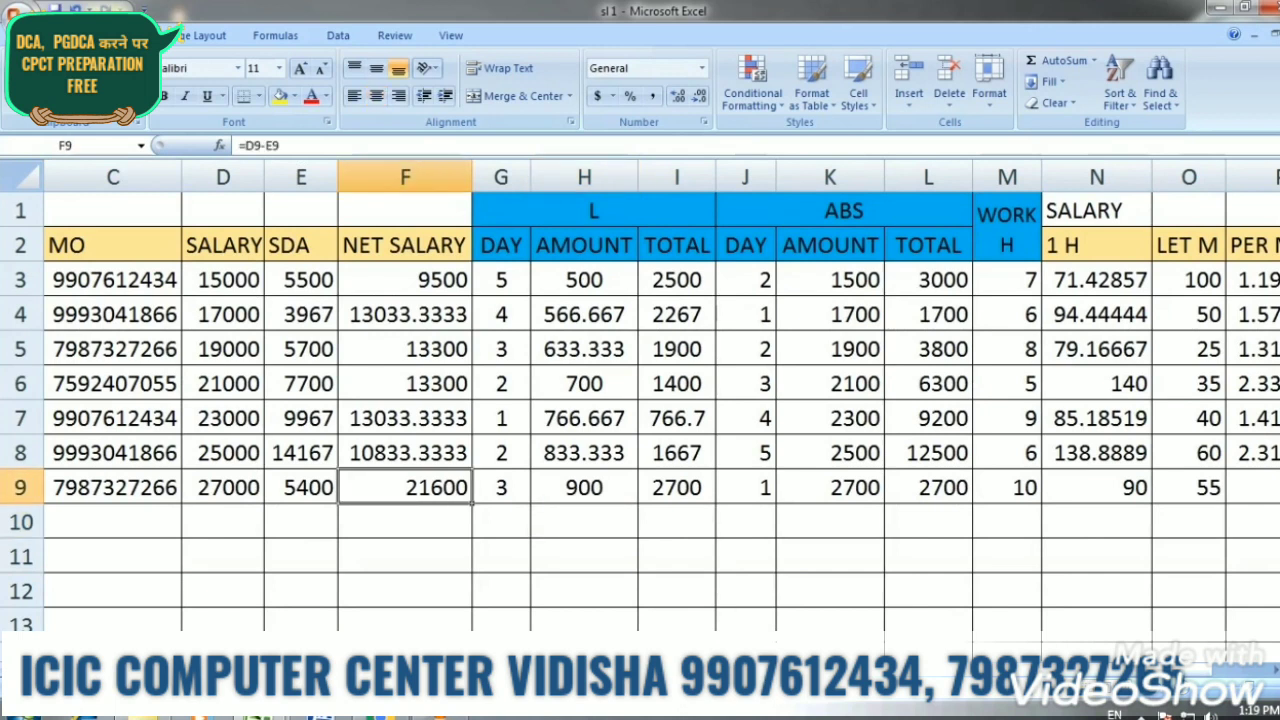
click(405, 384)
key(Down)
key(Down)
key(Down)
key(Left)
key(Left)
key(Left)
key(Left)
key(Left)
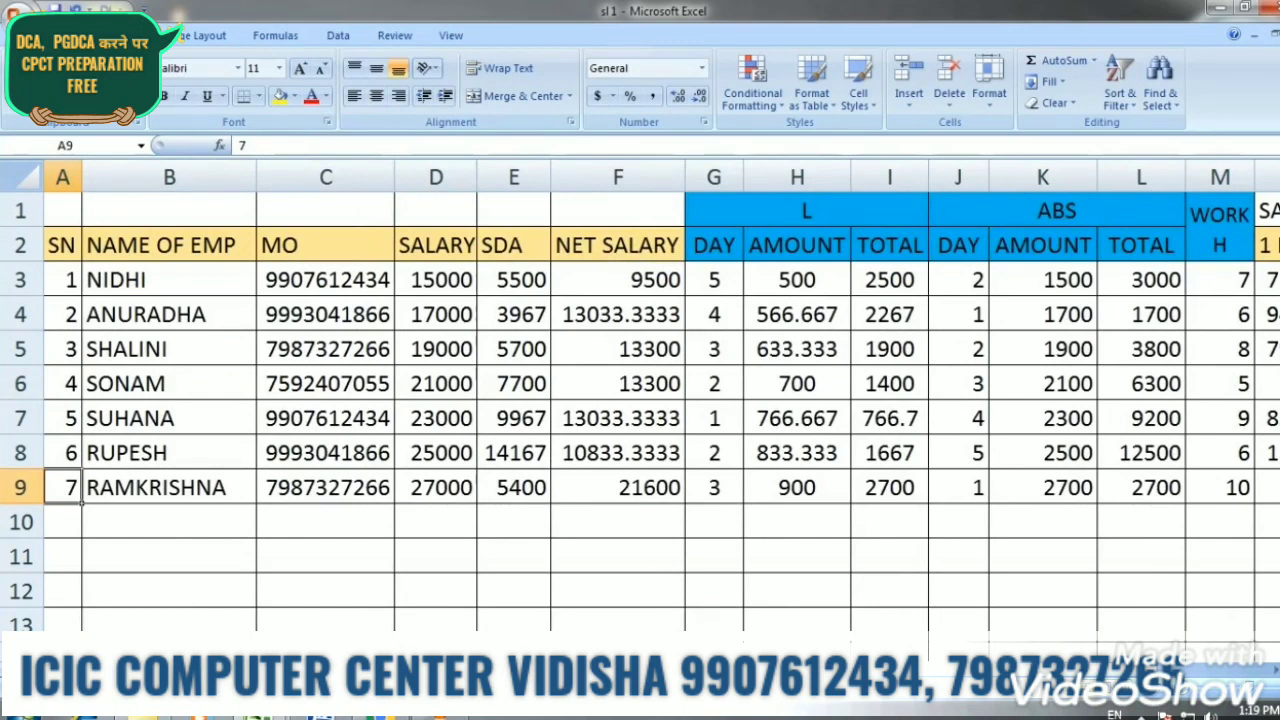
key(Right)
key(Right)
key(Right)
key(Right)
key(Right)
key(Right)
key(Right)
key(Right)
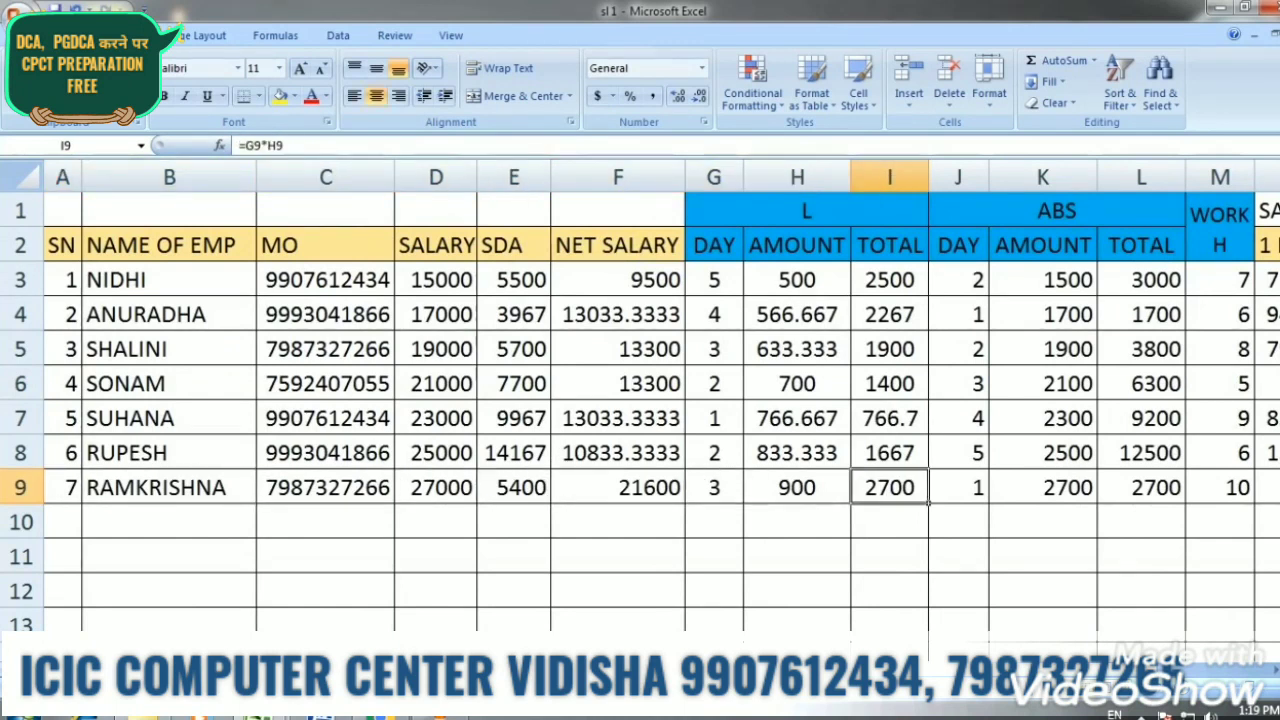
key(Right)
key(Right)
key(Right)
key(Right)
key(Right)
key(Right)
key(Right)
key(Right)
key(Right)
key(Right)
key(Right)
key(Right)
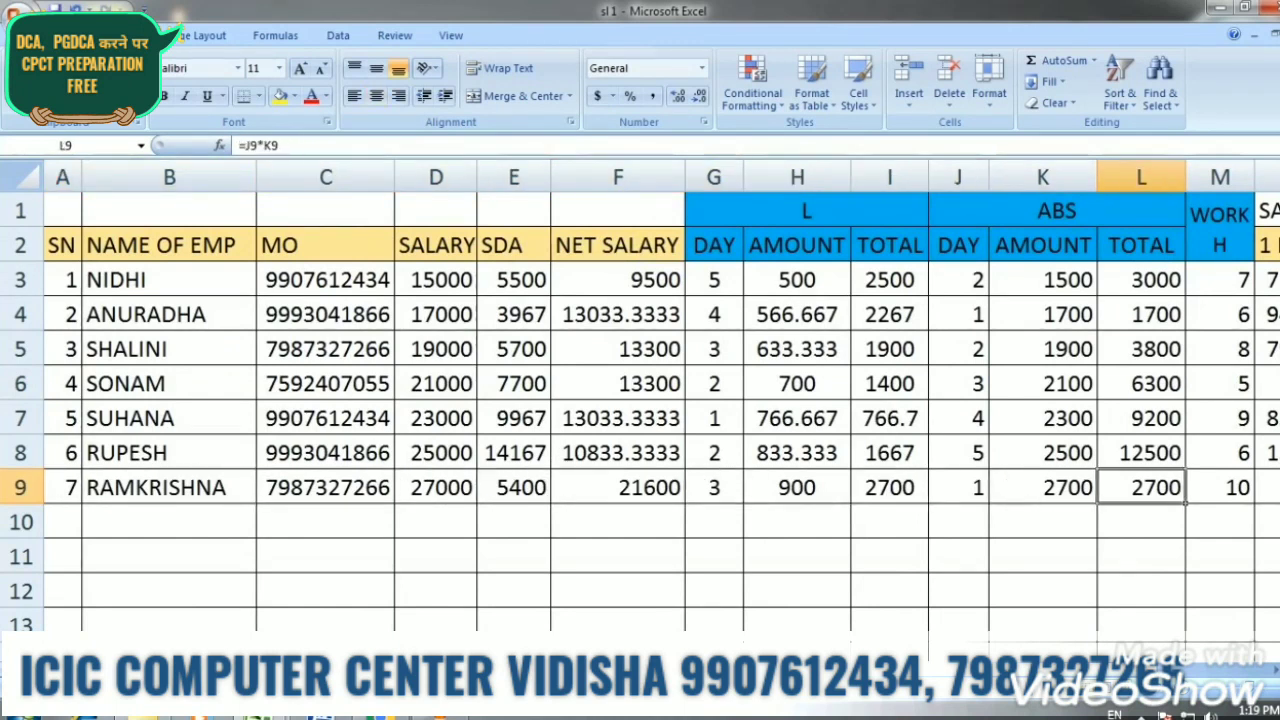
key(Left)
key(Left)
key(Left)
key(Left)
key(Left)
key(Left)
key(Left)
key(Left)
key(Left)
key(Left)
key(Left)
key(Left)
key(Left)
key(Left)
key(Left)
key(Left)
key(Left)
key(Left)
key(Left)
key(Left)
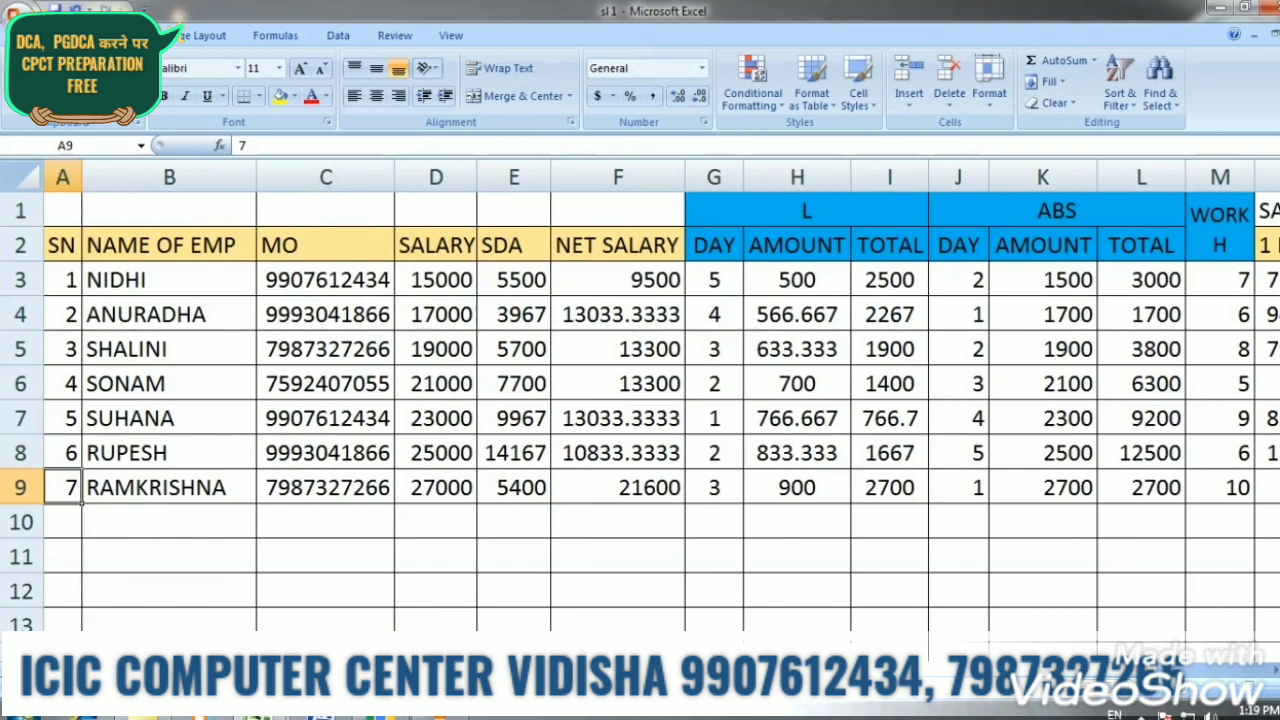
click(740, 257)
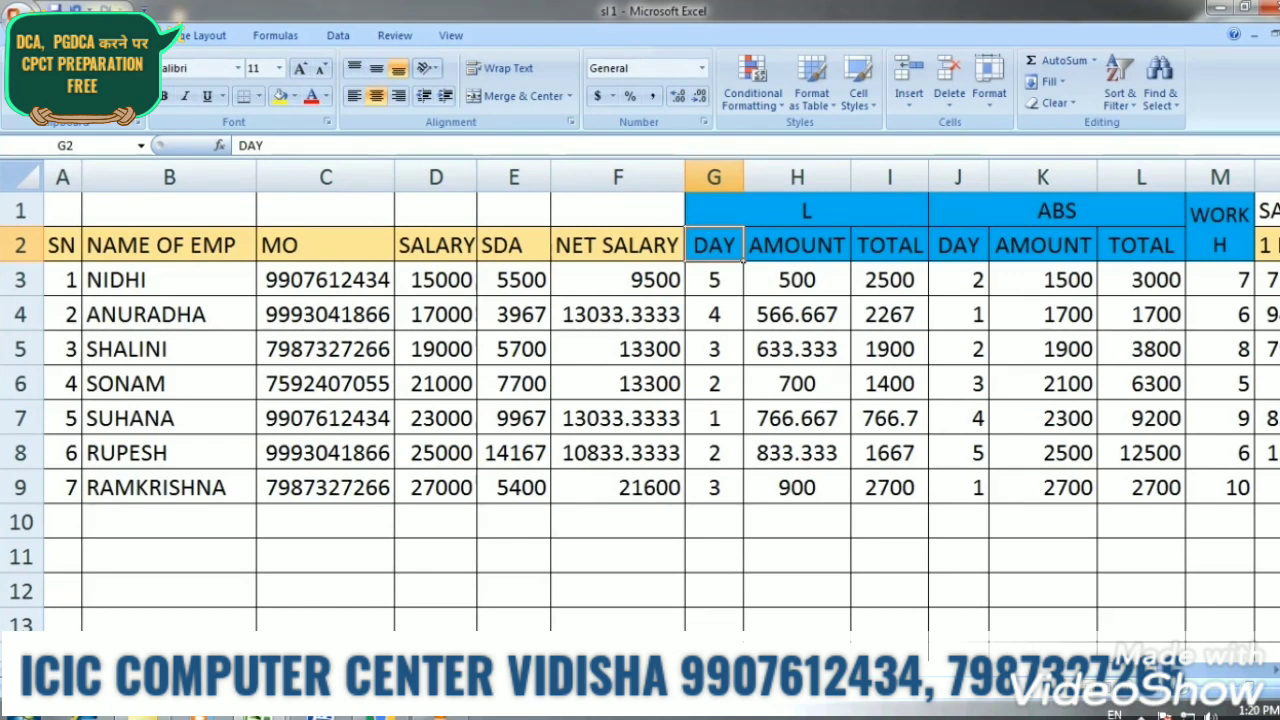
Freeze the panes at cell G3 so that rows 1–2 and columns A through F stay in view
click(714, 280)
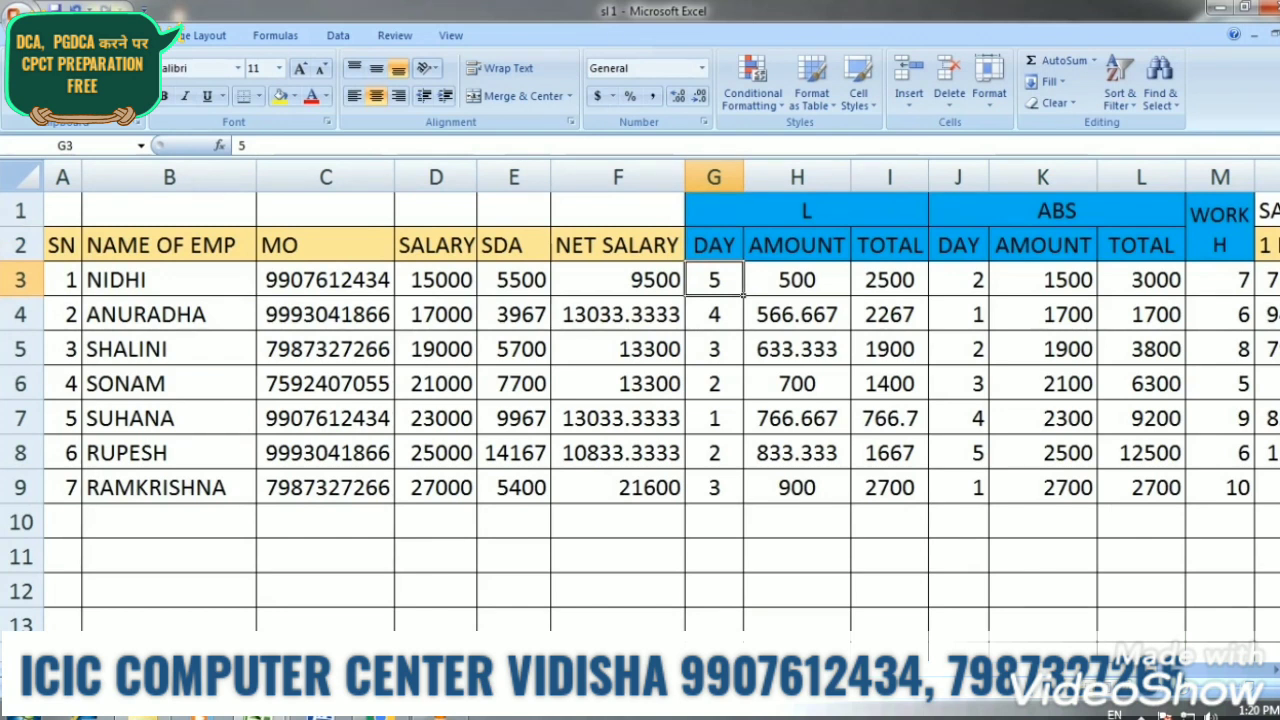
click(451, 36)
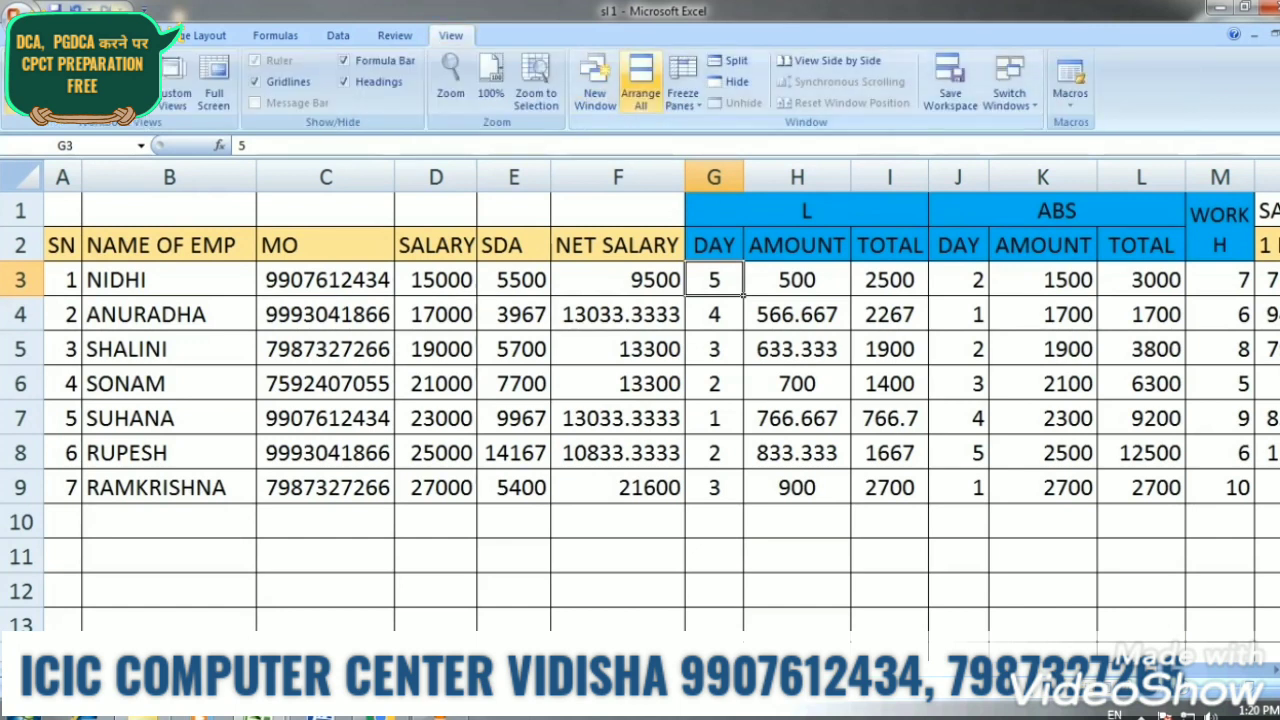
click(683, 88)
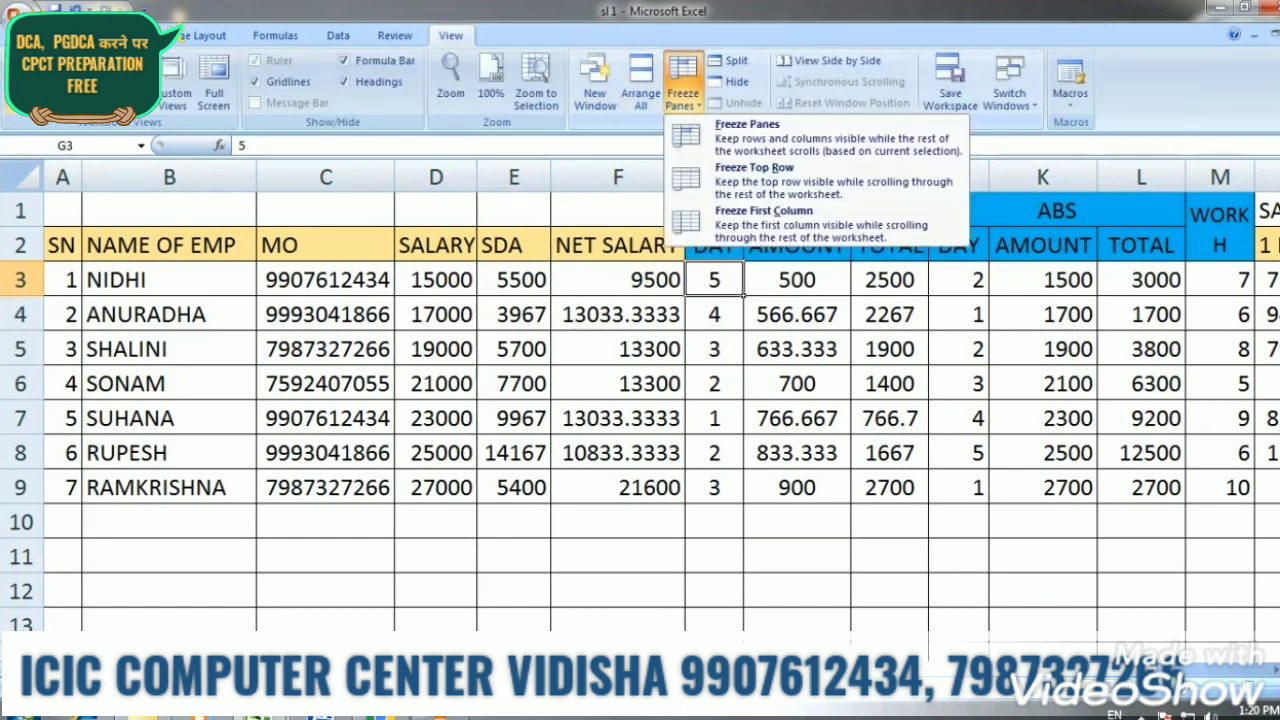
click(754, 170)
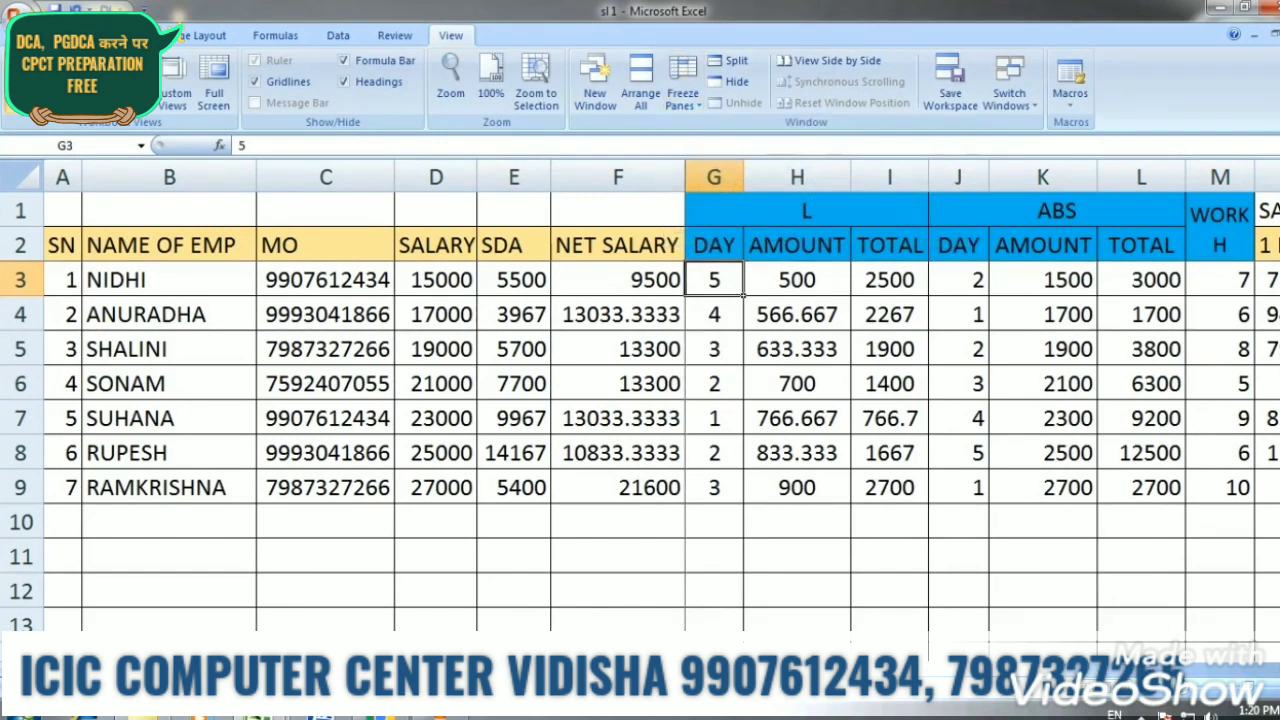
Check the frozen employee columns against the late minutes, per-minute salary and total columns along row 8
click(714, 349)
key(Down)
key(Down)
key(Down)
key(Right)
key(Right)
key(Right)
key(Right)
key(Right)
key(Right)
key(Right)
key(Right)
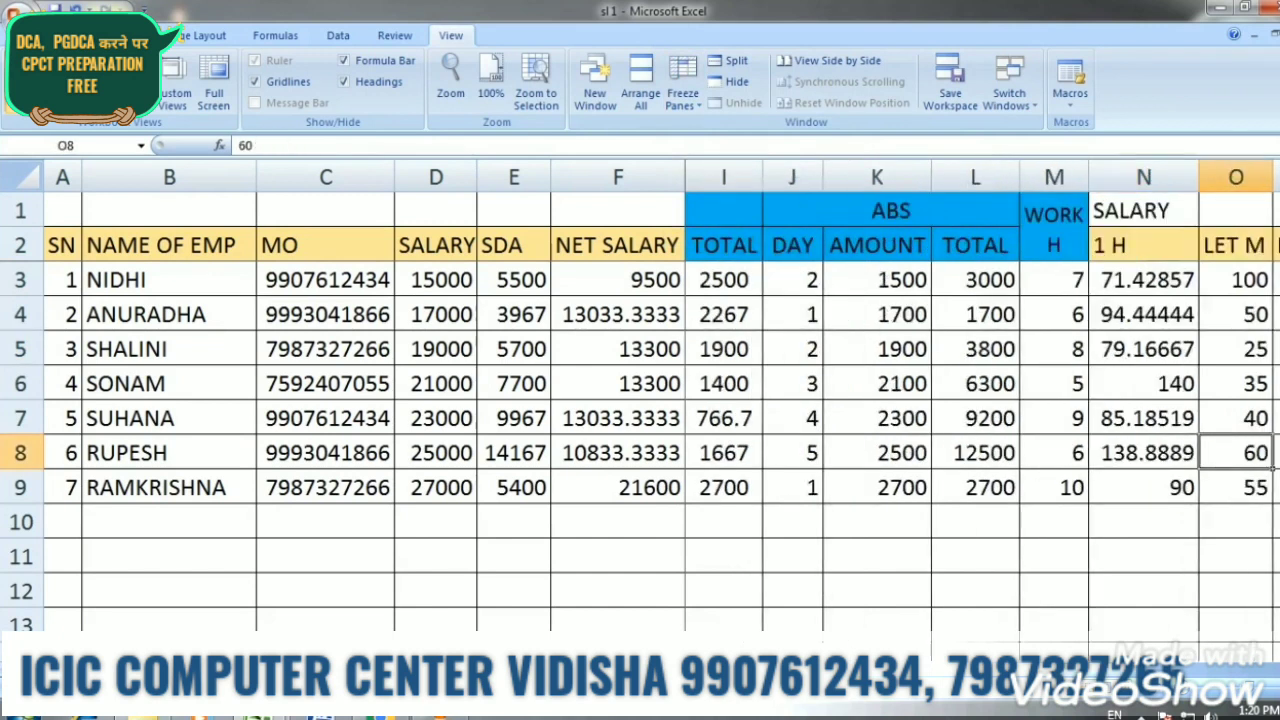
key(Right)
key(Right)
key(Right)
key(Right)
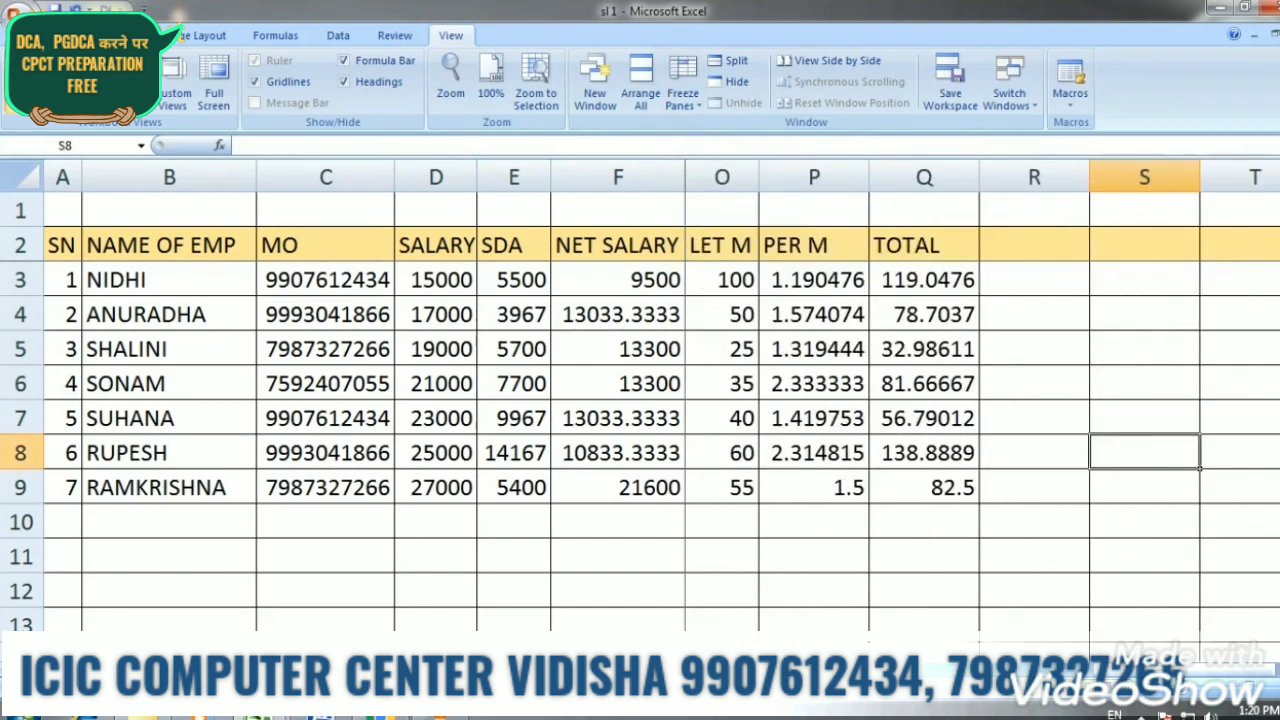
key(Left)
key(Left)
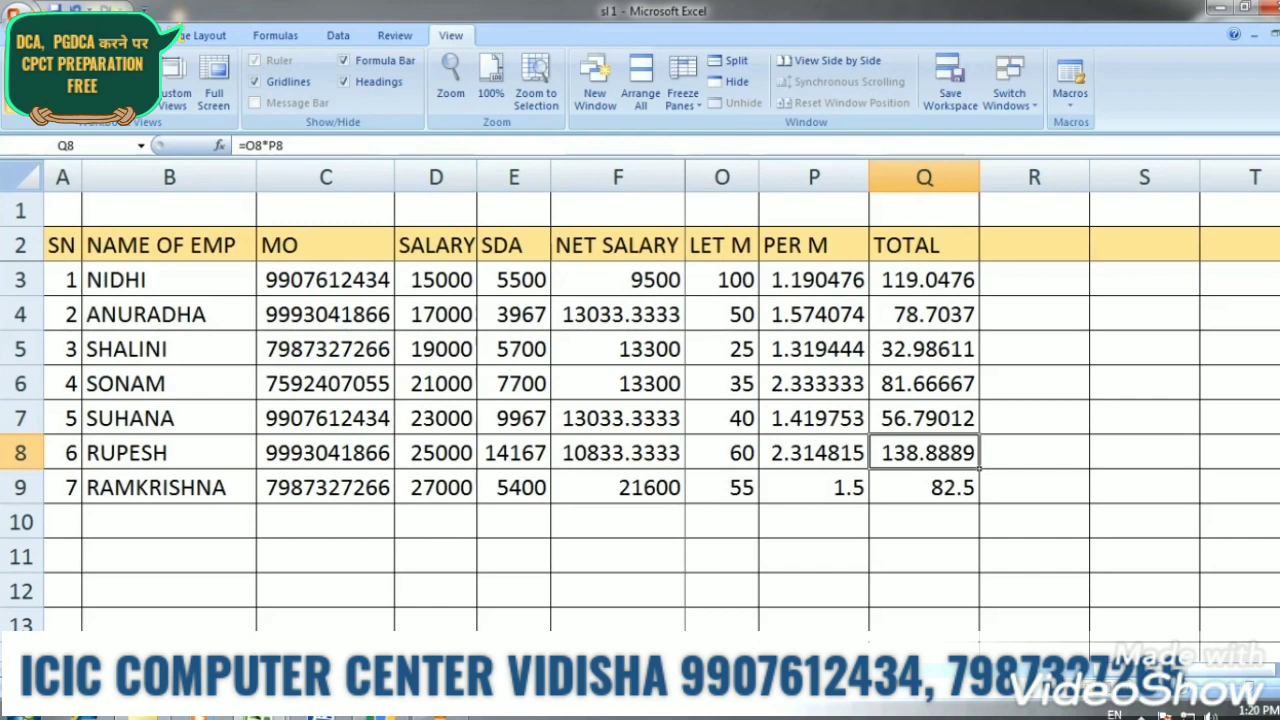
Extend the SDA formula in E3 to =I3+L3+Q3 and fill it down through E9
click(514, 280)
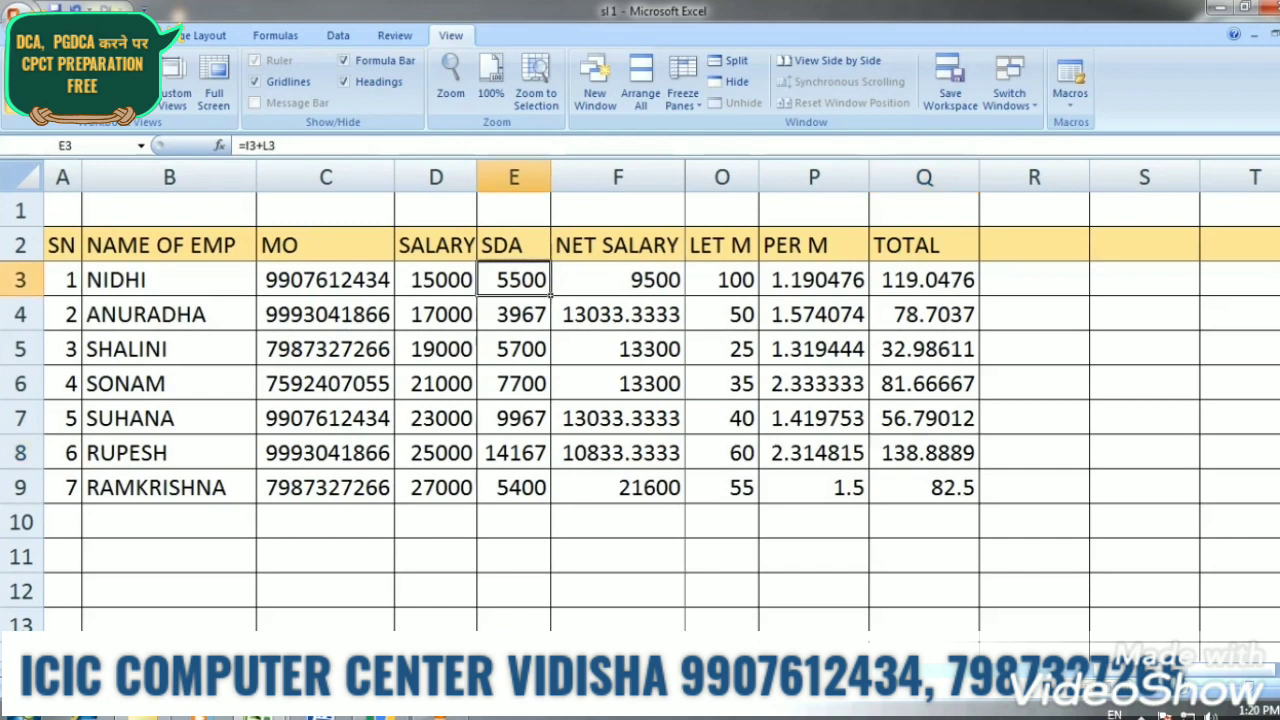
click(276, 145)
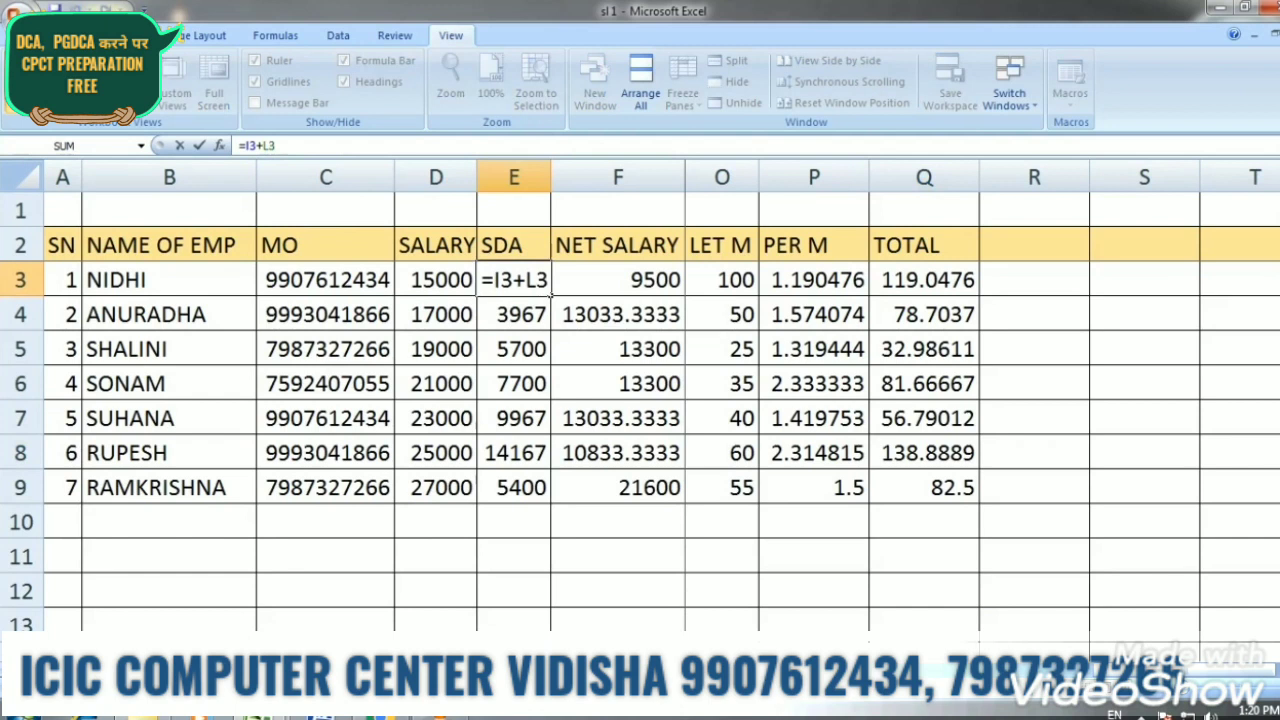
text(+)
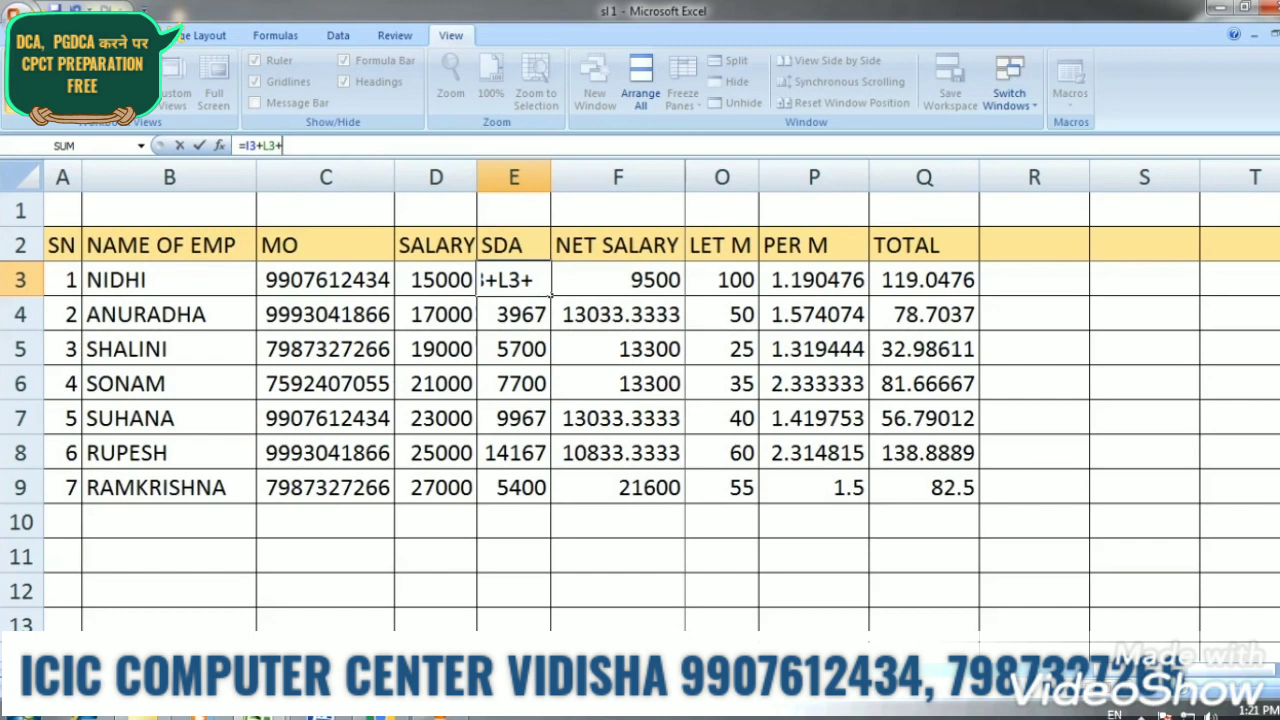
click(924, 280)
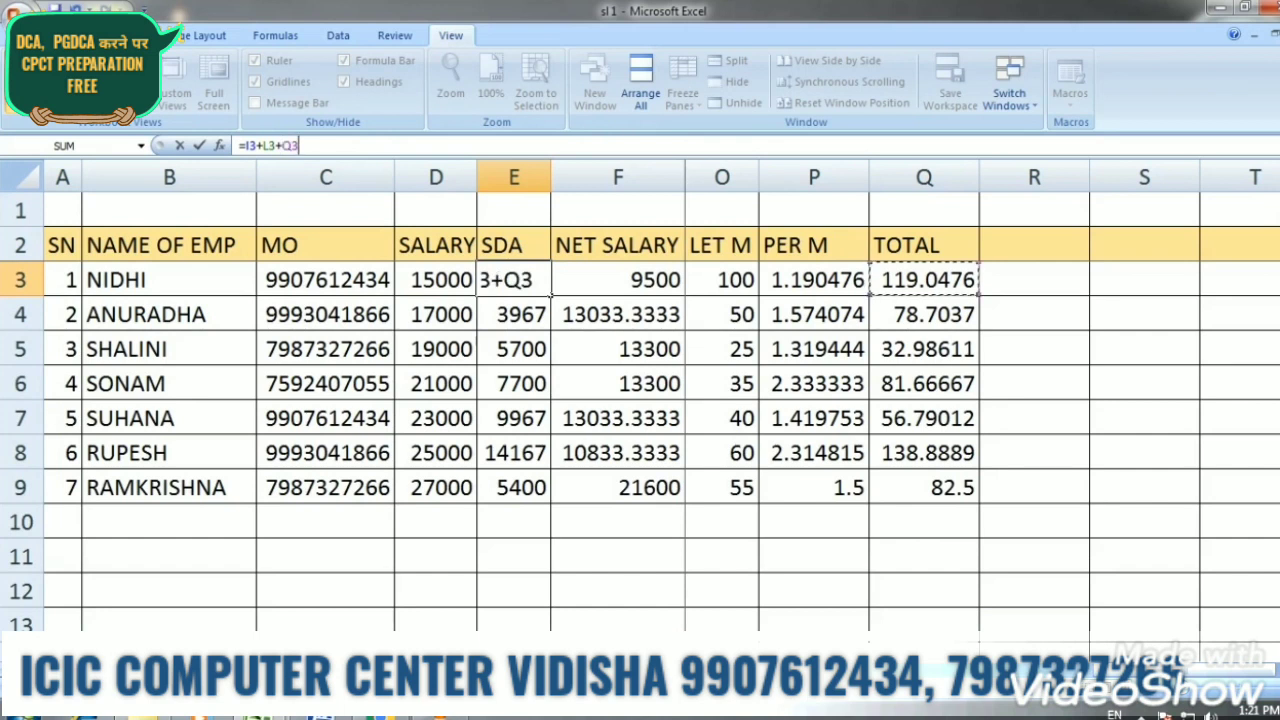
key(Return)
click(514, 280)
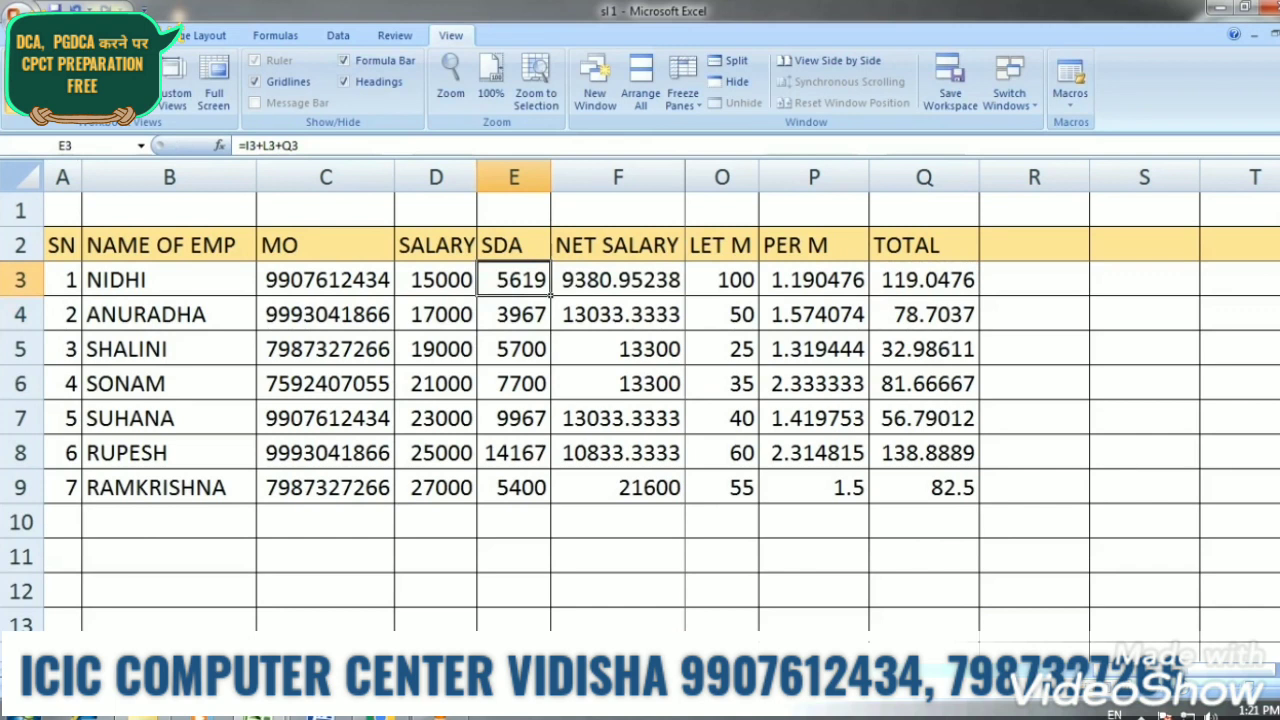
drag(549, 296, 549, 500)
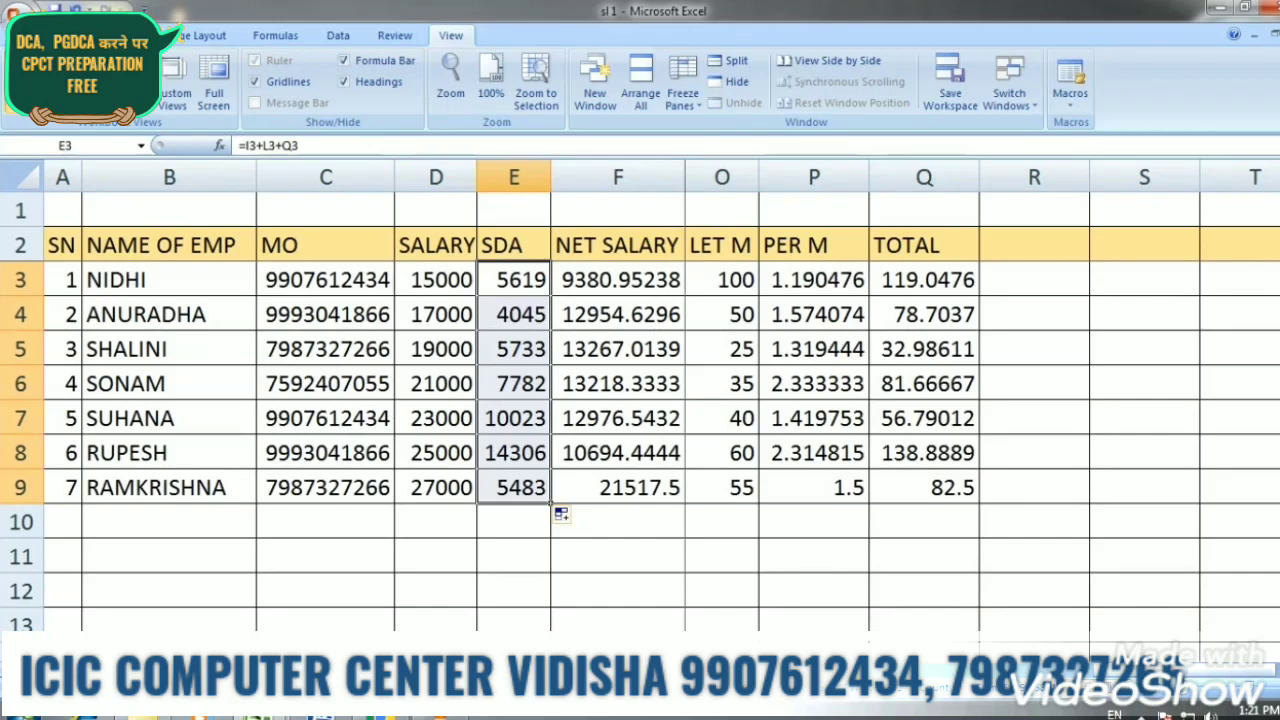
Check the SDA and net salary formulas in row 3 and review the leave, absence and deduction columns along row 5
click(618, 280)
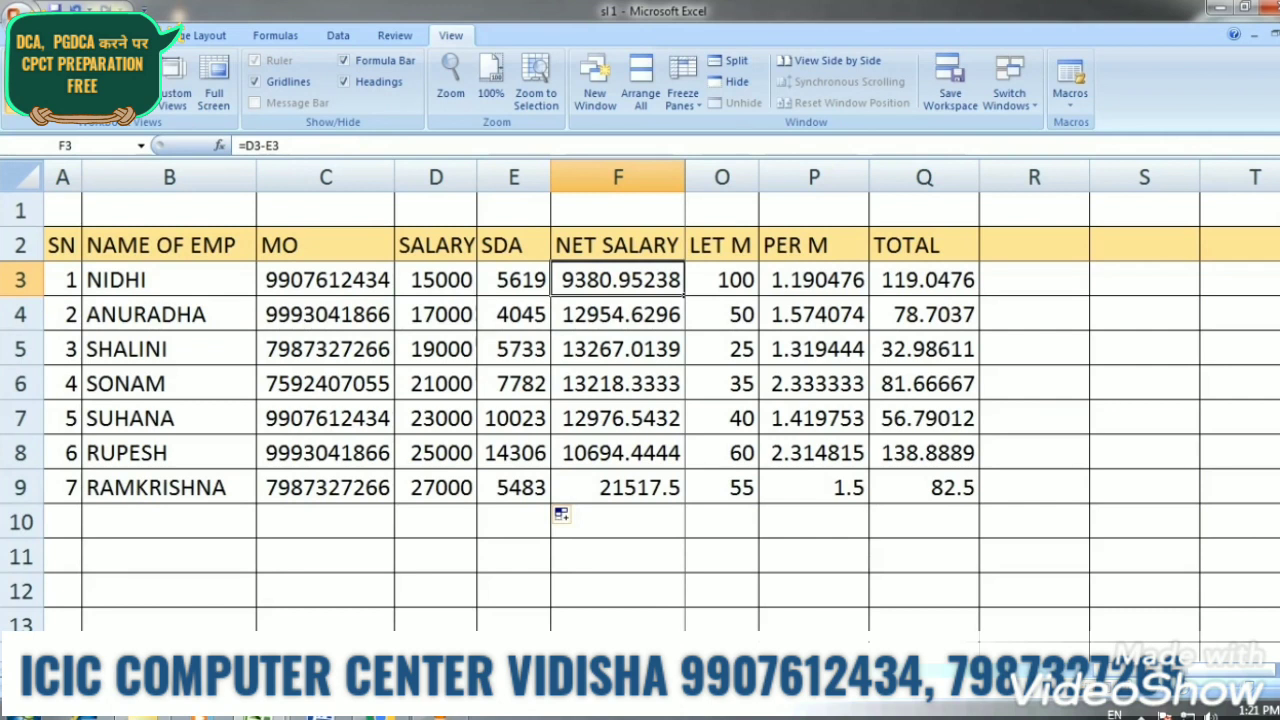
click(514, 280)
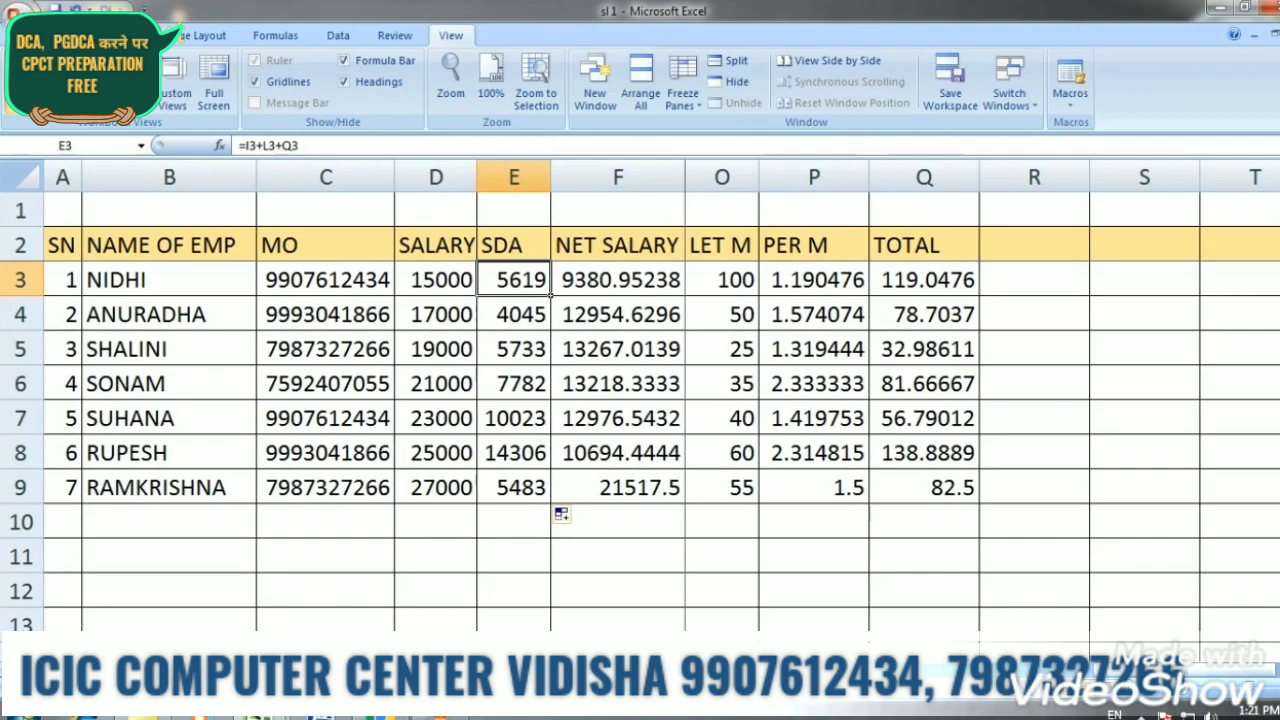
click(618, 280)
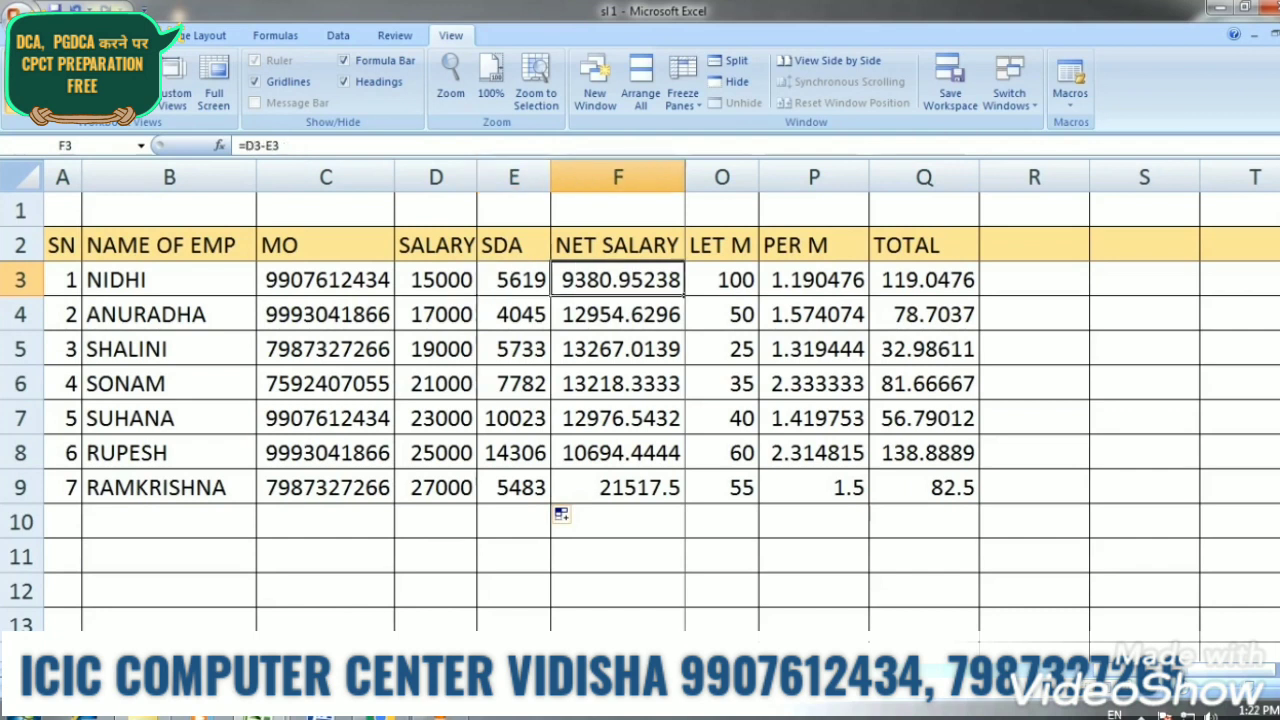
click(1034, 349)
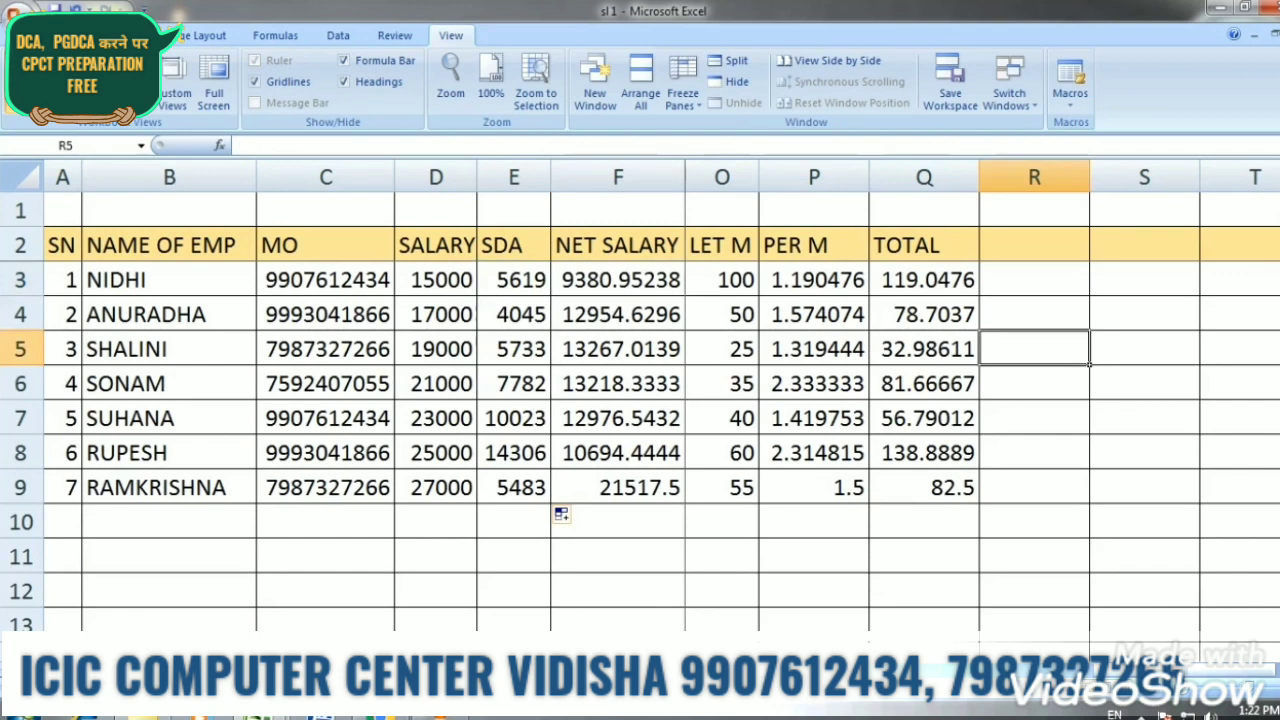
key(Left)
key(Left)
key(Left)
key(Left)
key(Left)
key(Left)
key(Left)
key(Left)
key(Left)
key(Left)
key(Left)
key(Left)
key(Left)
key(Left)
key(Left)
key(Left)
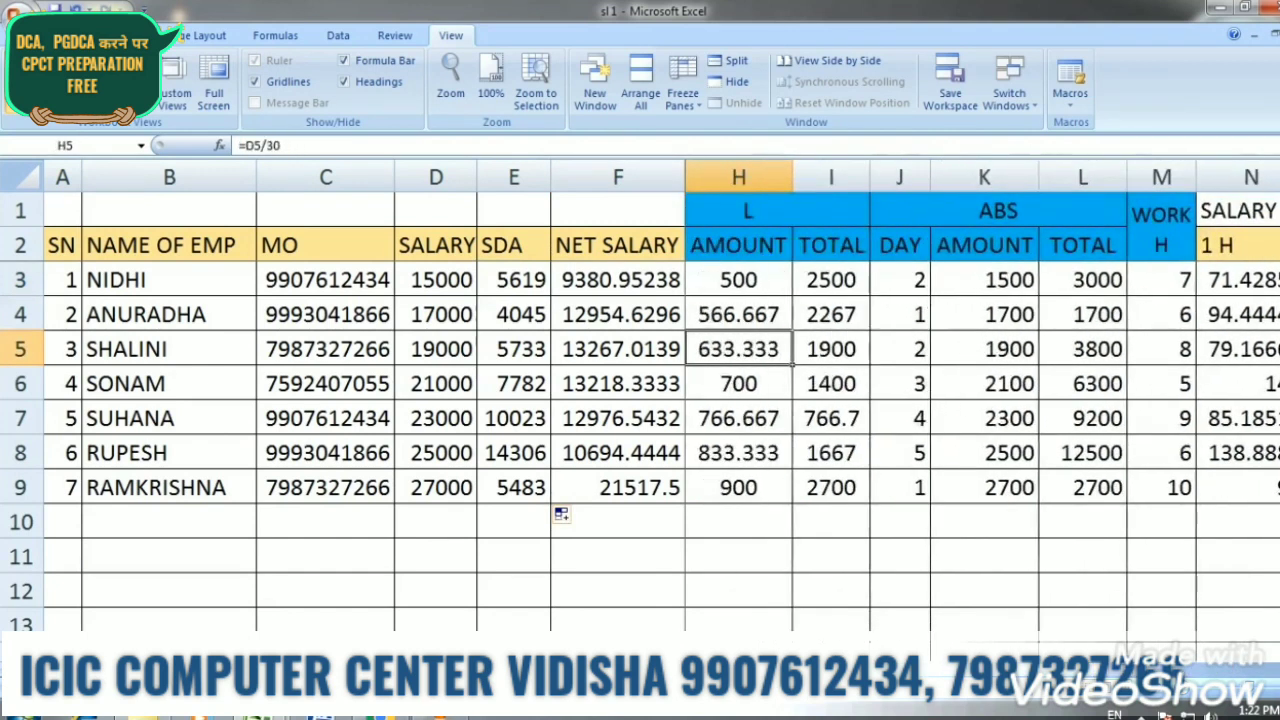
key(Right)
key(Right)
key(Right)
key(Right)
key(Right)
key(Right)
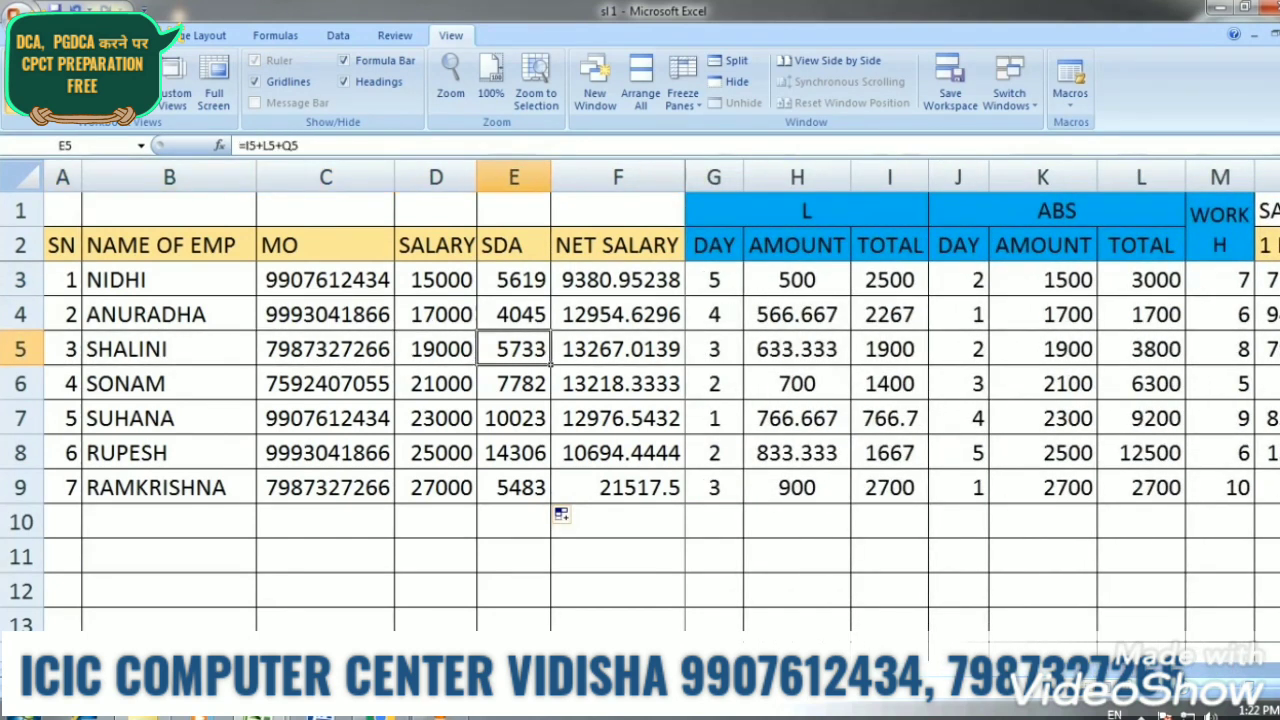
key(Left)
key(Left)
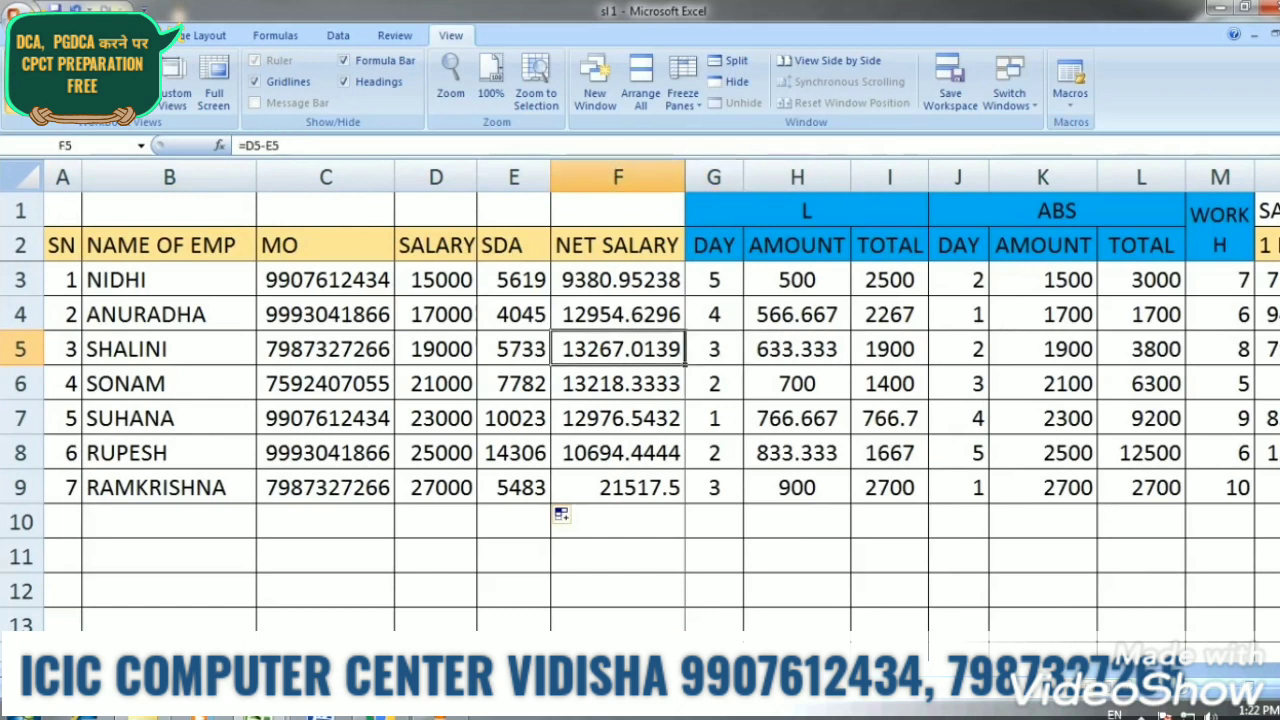